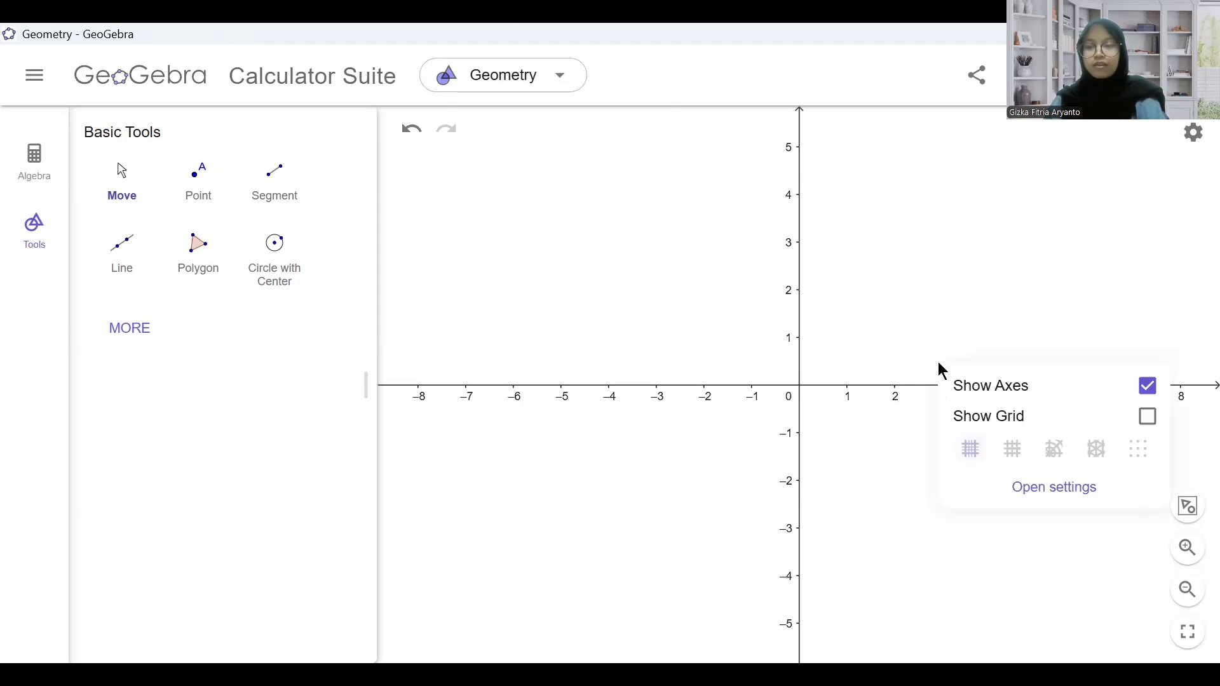
# Step: Show the grid in the graphics view and place a point at (3, 2)
pyautogui.click(995, 420)
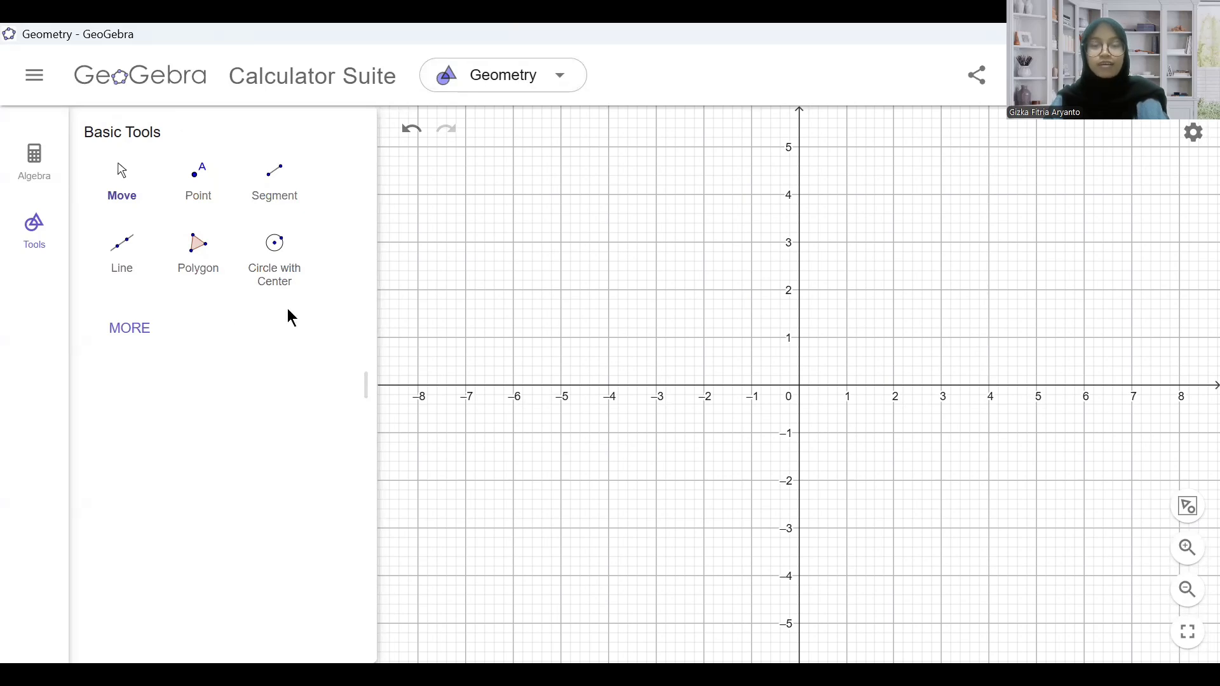
pyautogui.click(131, 330)
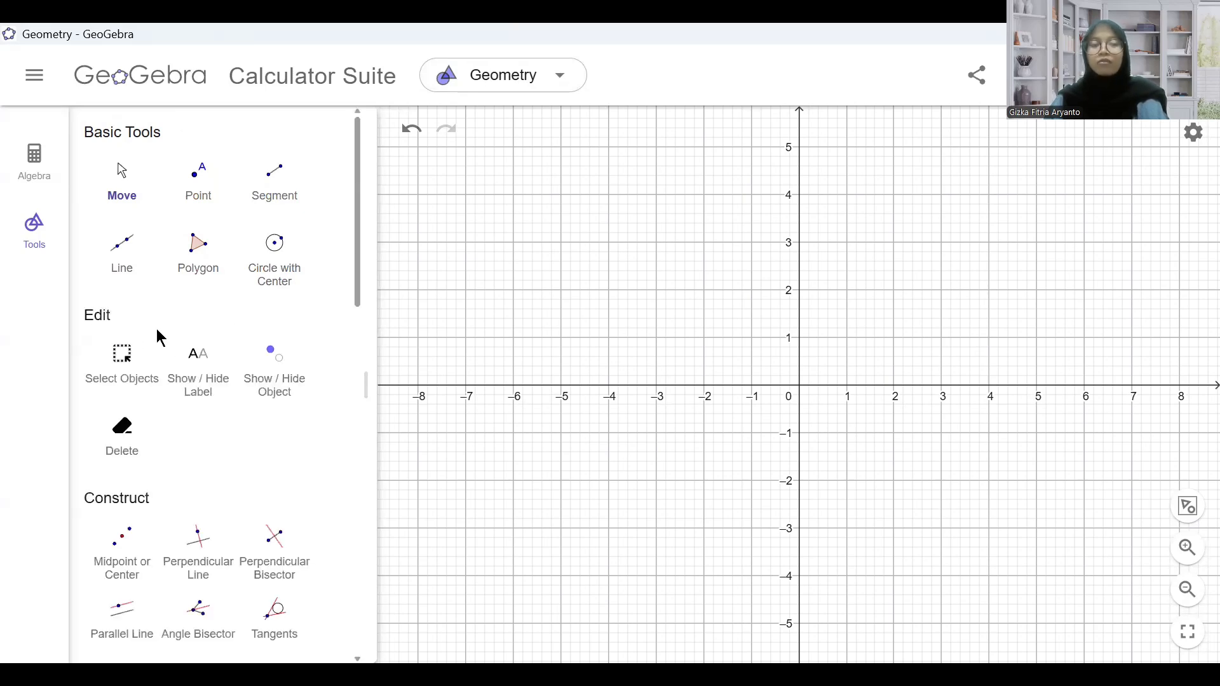
pyautogui.scroll(-10, 273, 327)
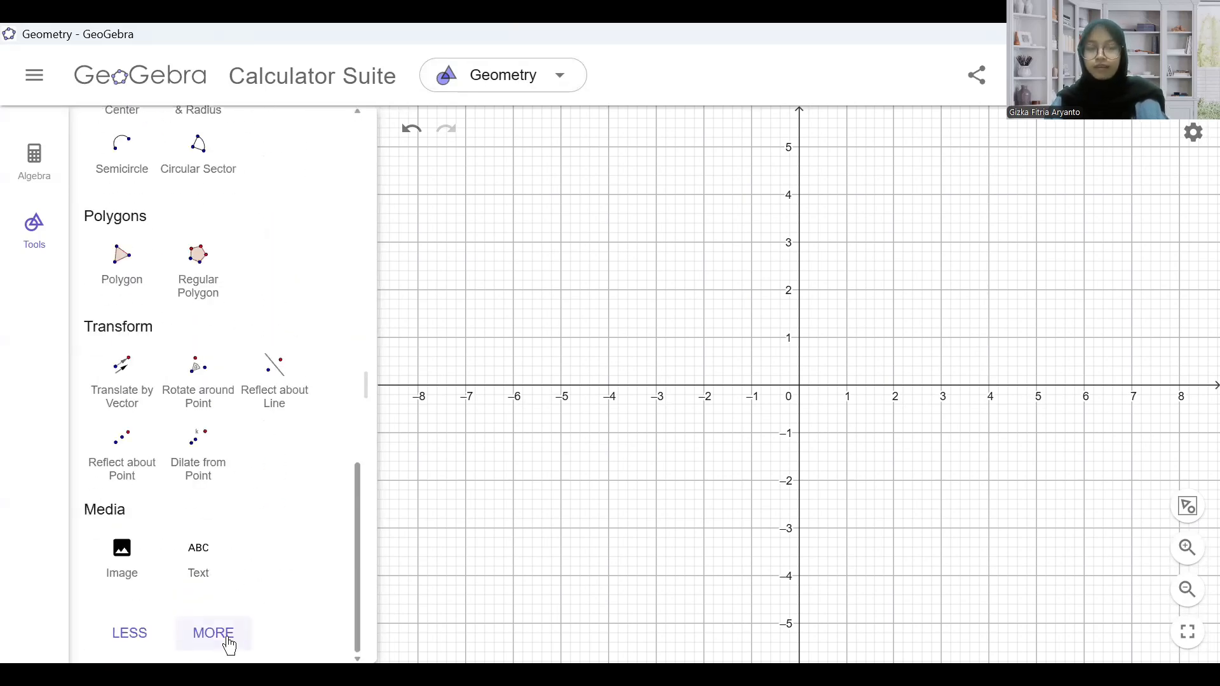
pyautogui.scroll(10, 275, 514)
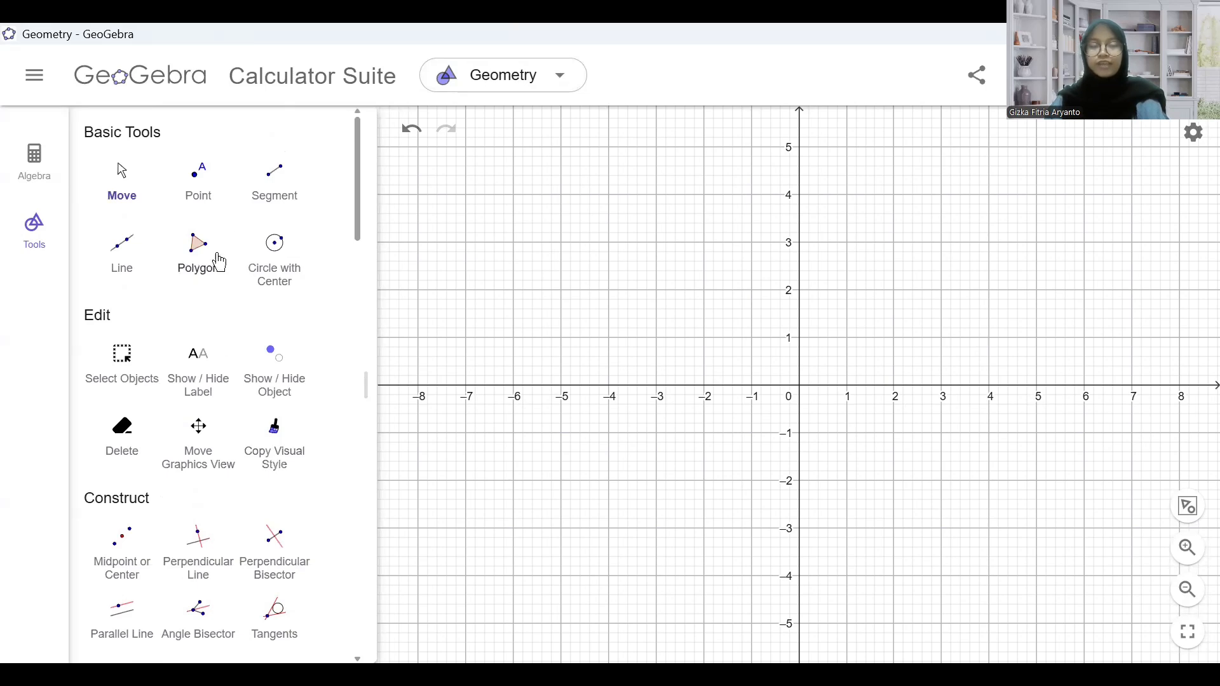
pyautogui.click(191, 182)
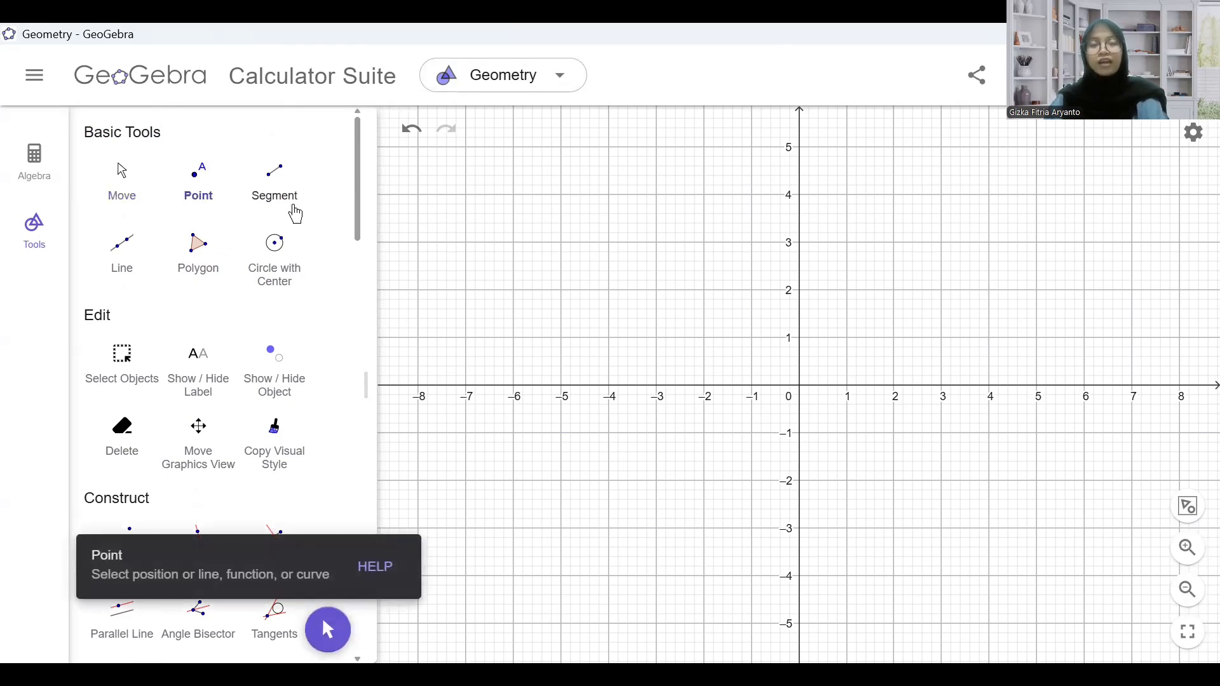
pyautogui.click(942, 291)
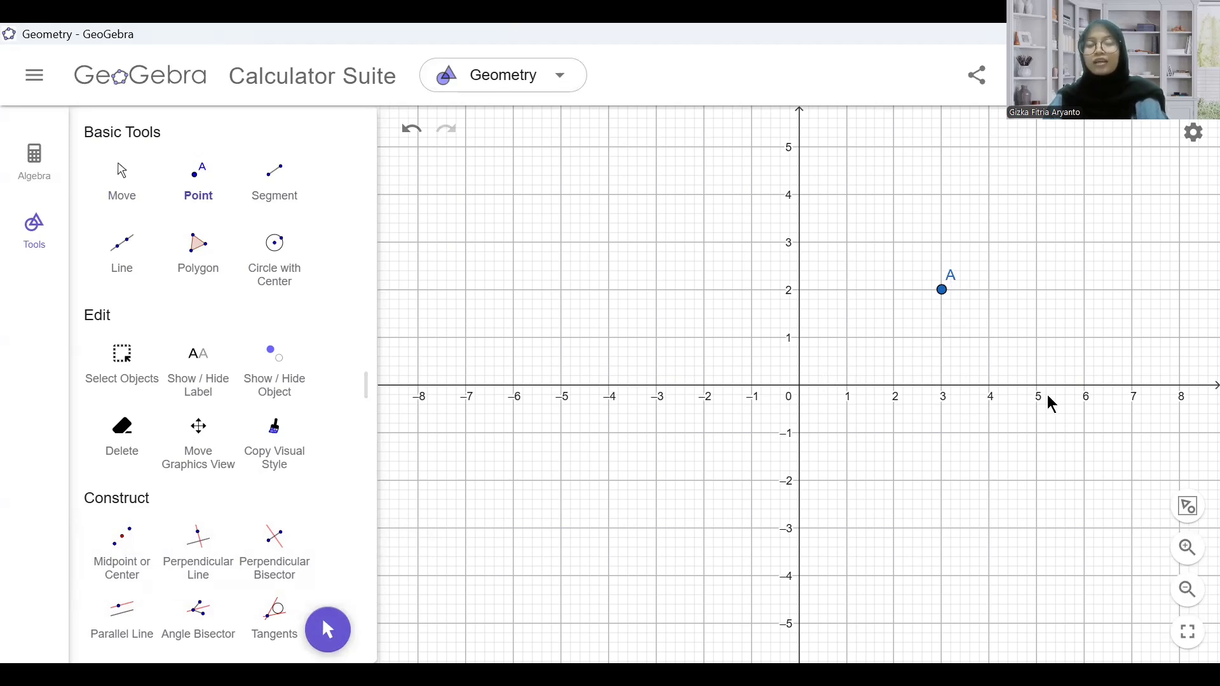
# Step: Reflect point A about the x-axis with the Reflect about Line tool
pyautogui.scroll(-12, 269, 299)
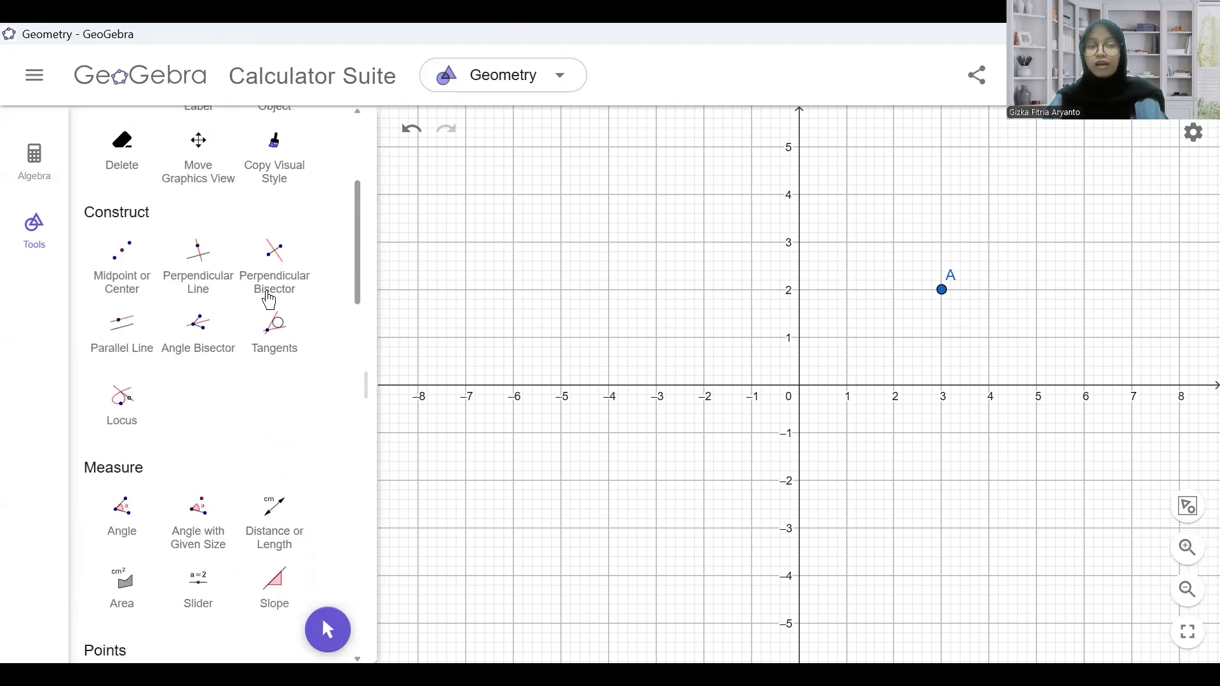
pyautogui.scroll(-12, 269, 299)
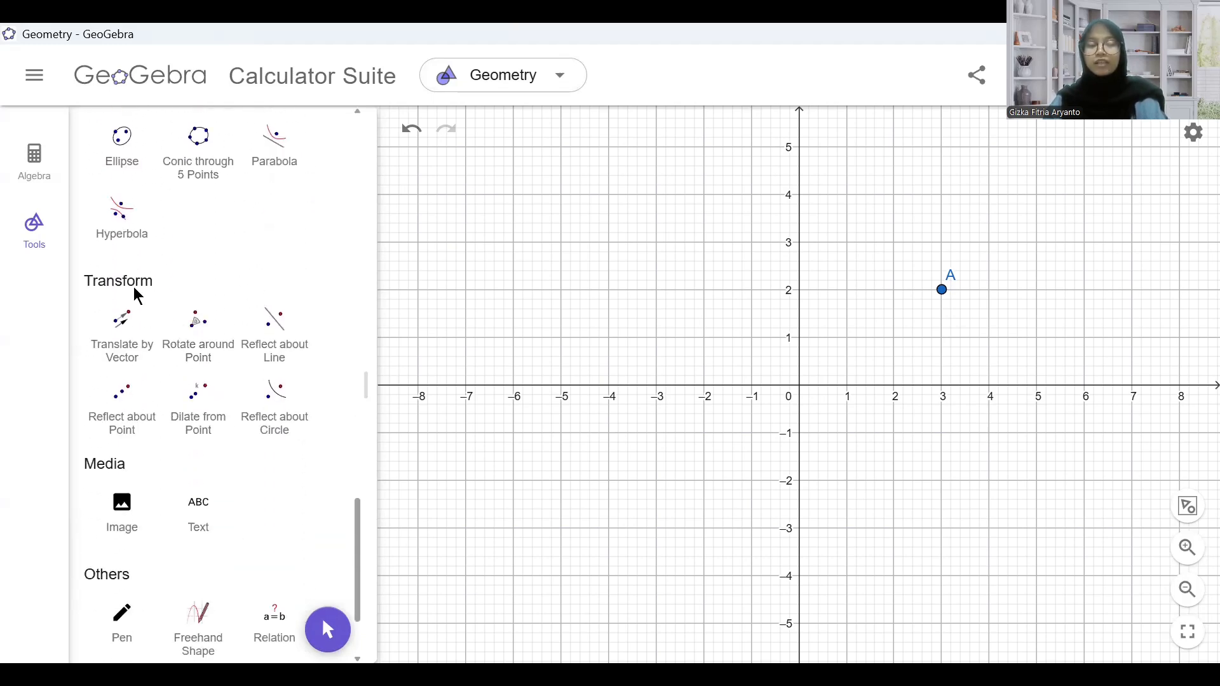
pyautogui.click(287, 335)
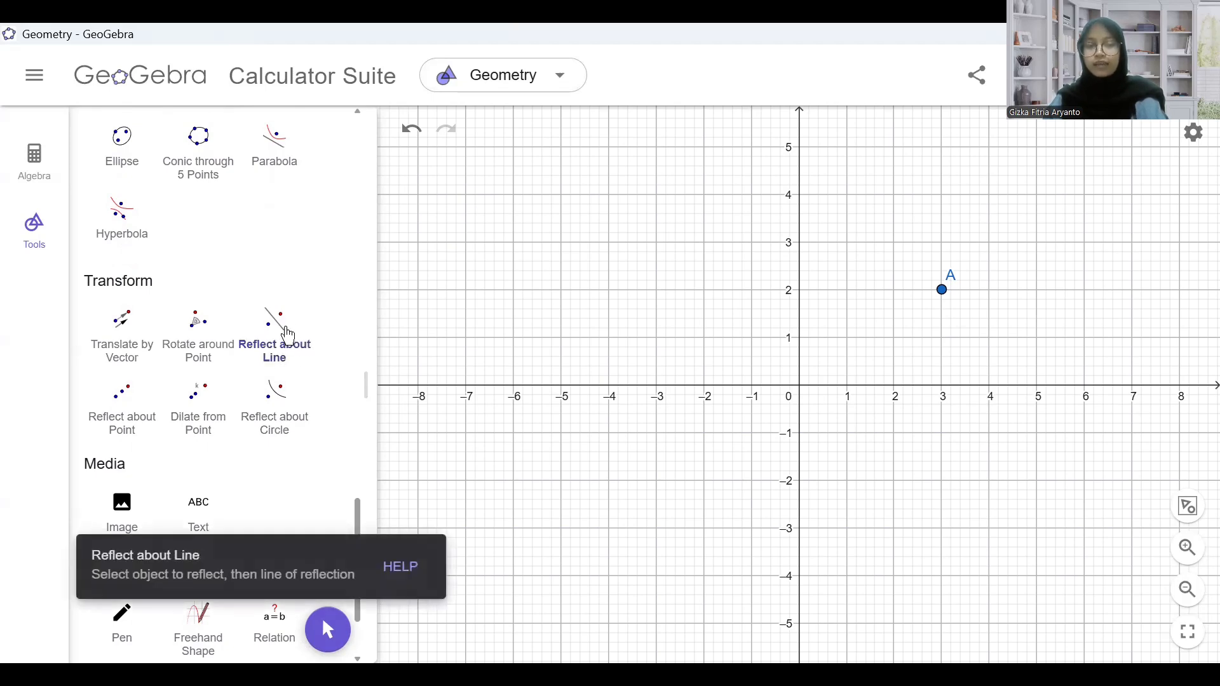
pyautogui.click(942, 293)
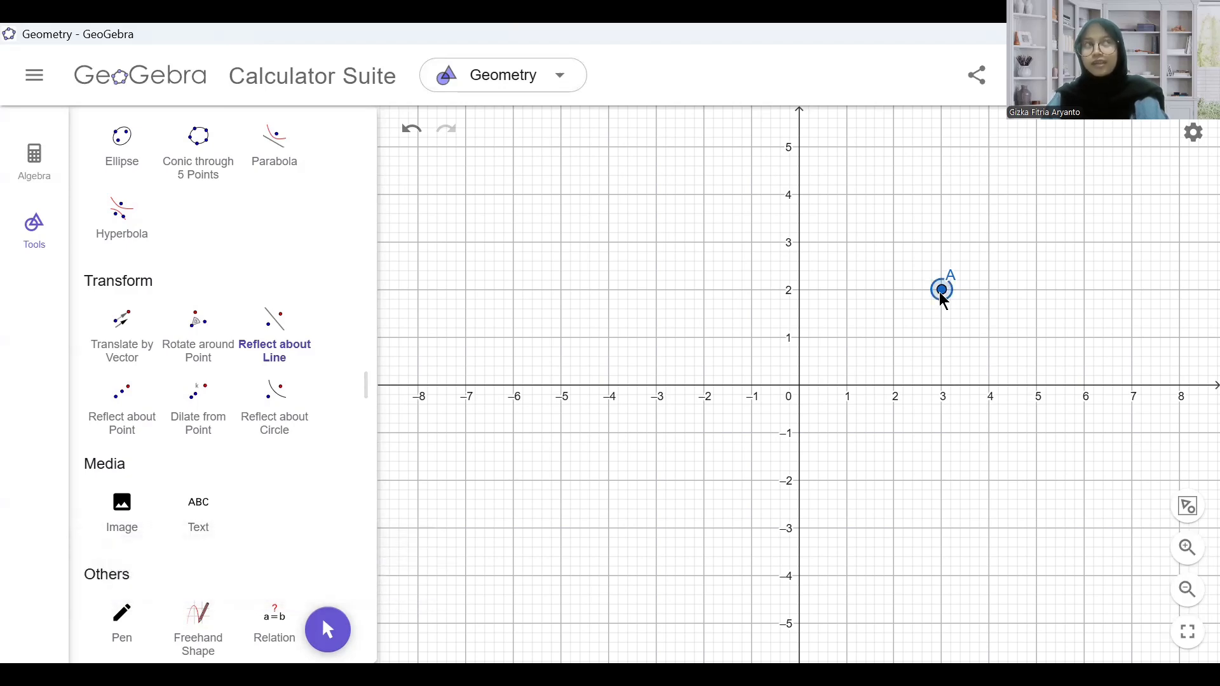
pyautogui.click(955, 387)
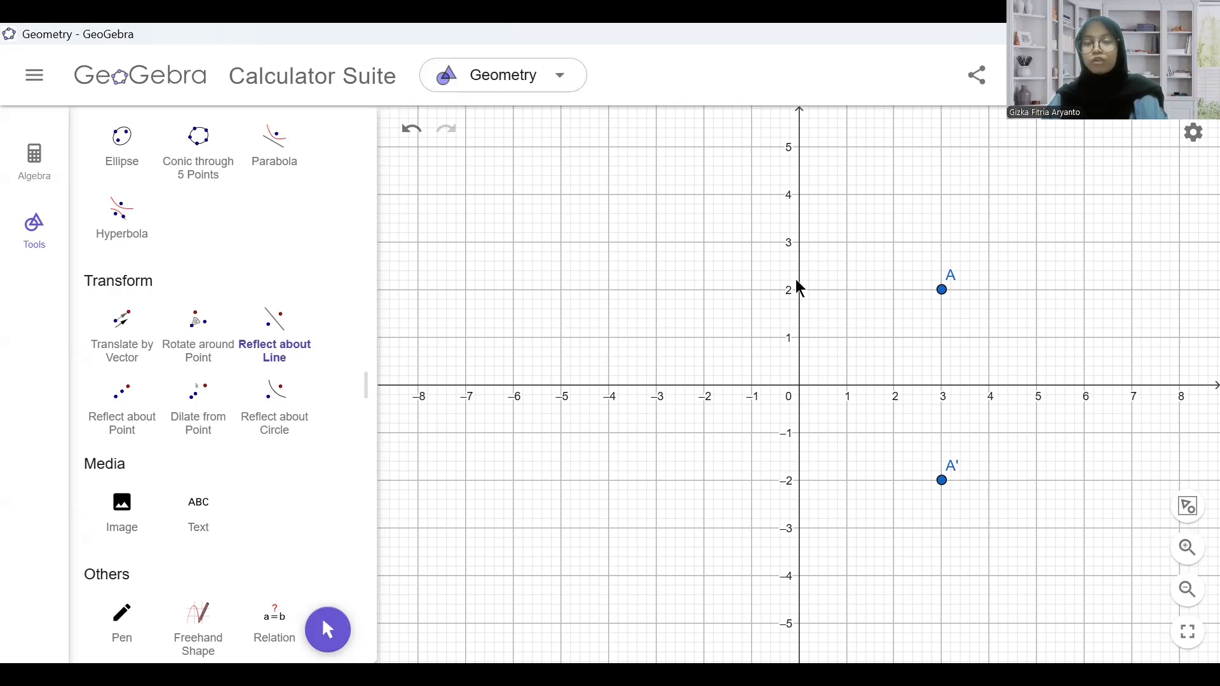
# Step: Reflect point A about the y-axis with the Reflect about Line tool
pyautogui.click(278, 332)
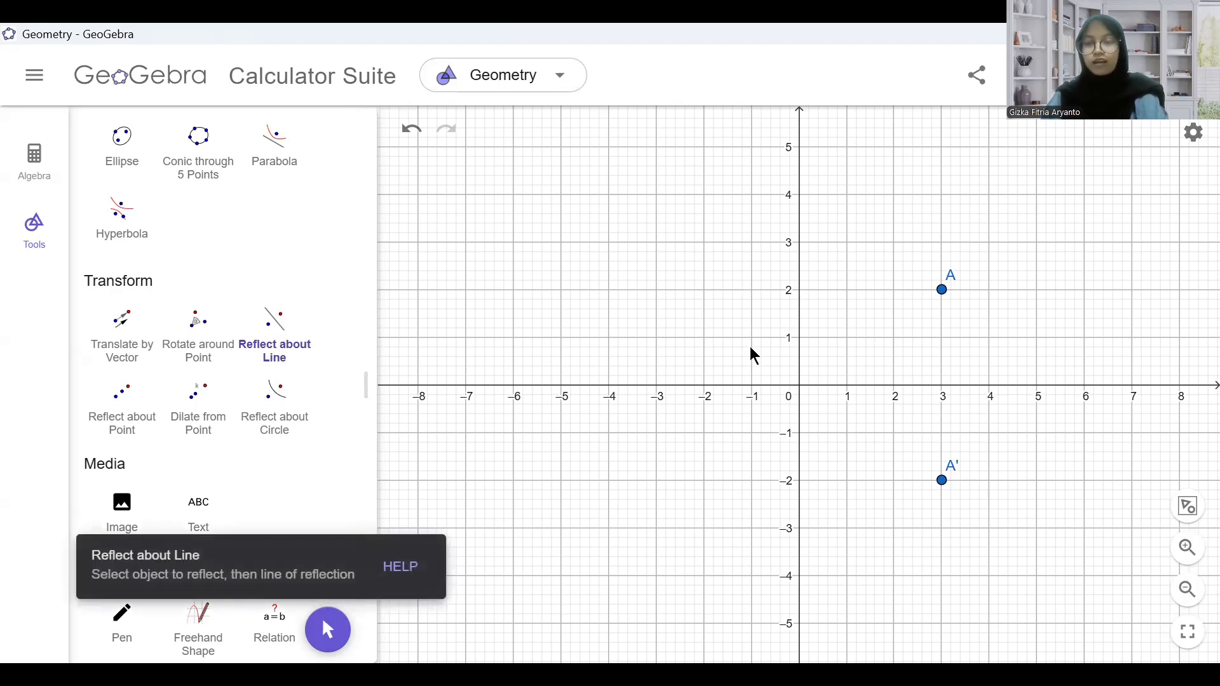
pyautogui.click(942, 291)
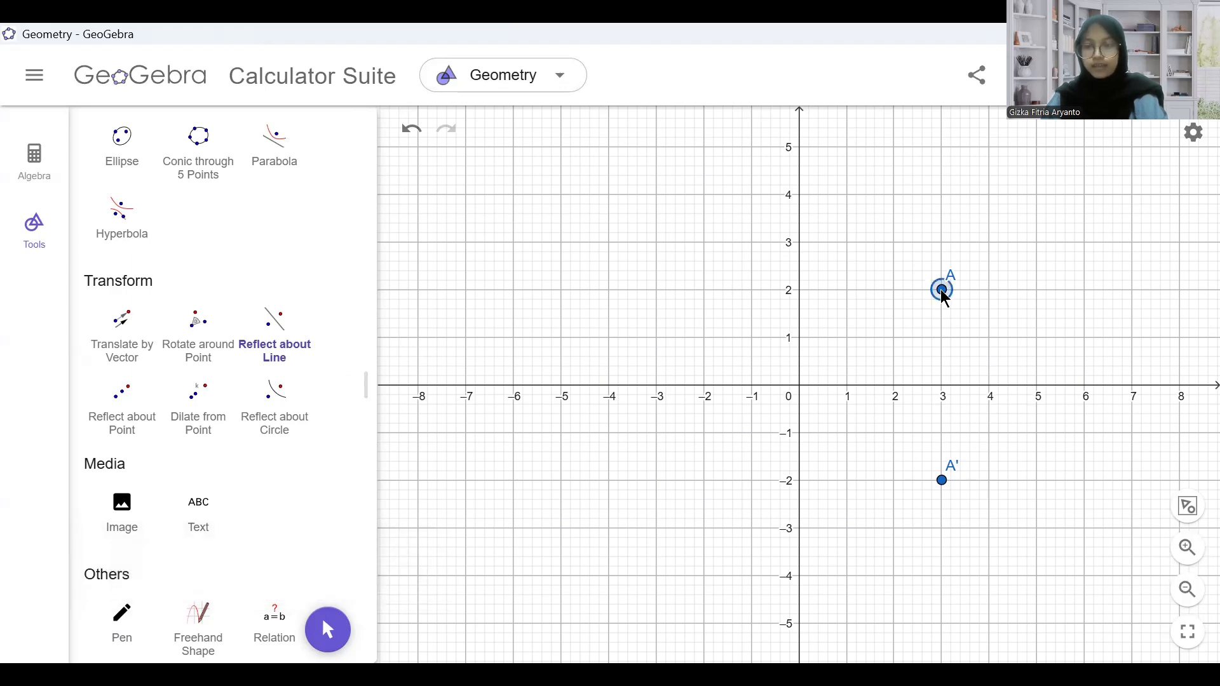
pyautogui.click(800, 291)
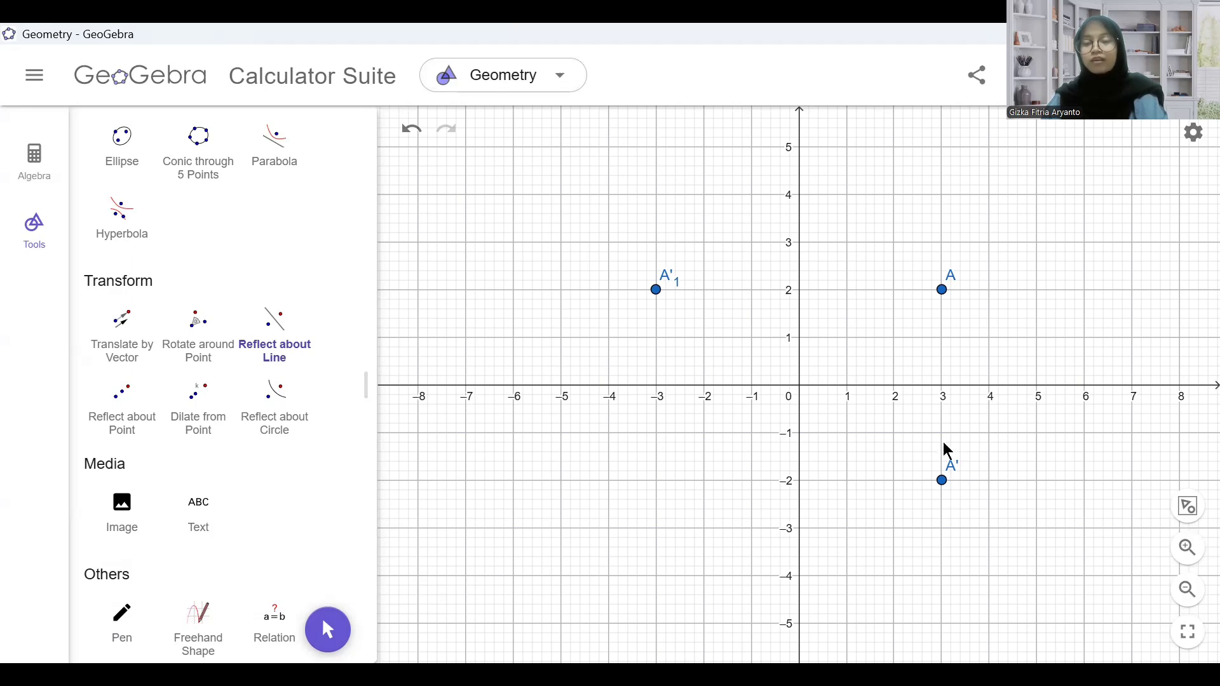
# Step: Set the colour of the point mirrored about the y-axis to Green (#00FF00) in its object settings
pyautogui.rightClick(655, 292)
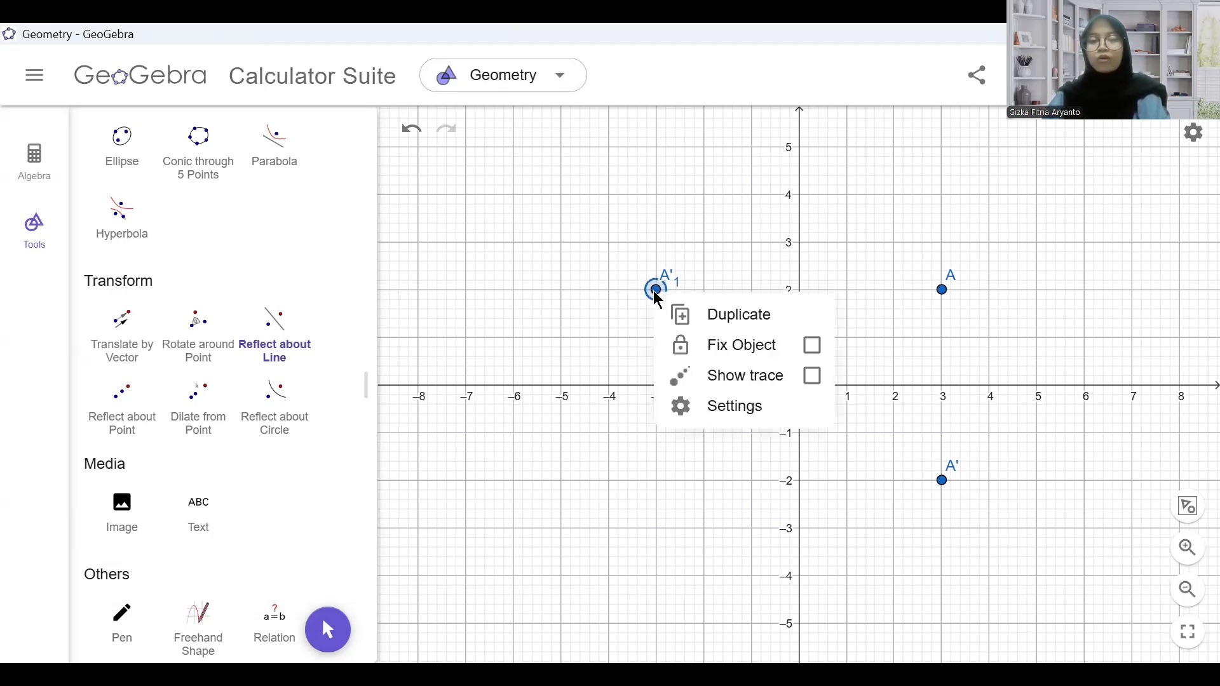
pyautogui.click(718, 410)
pyautogui.click(896, 215)
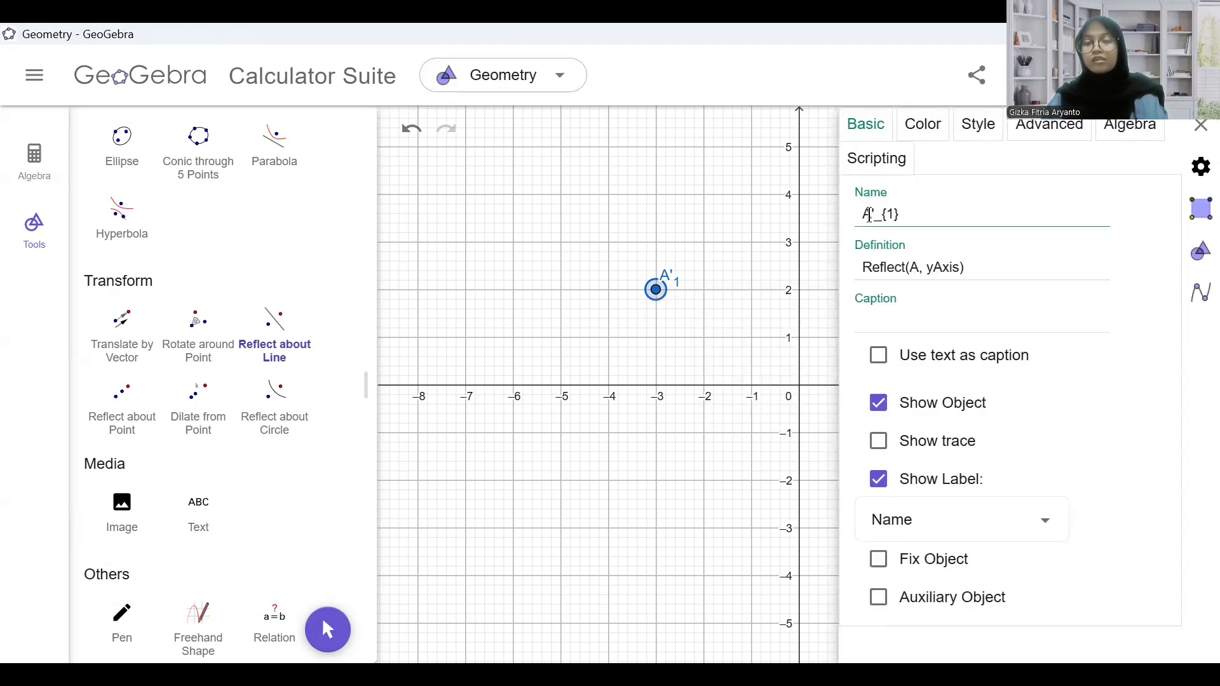
pyautogui.click(919, 126)
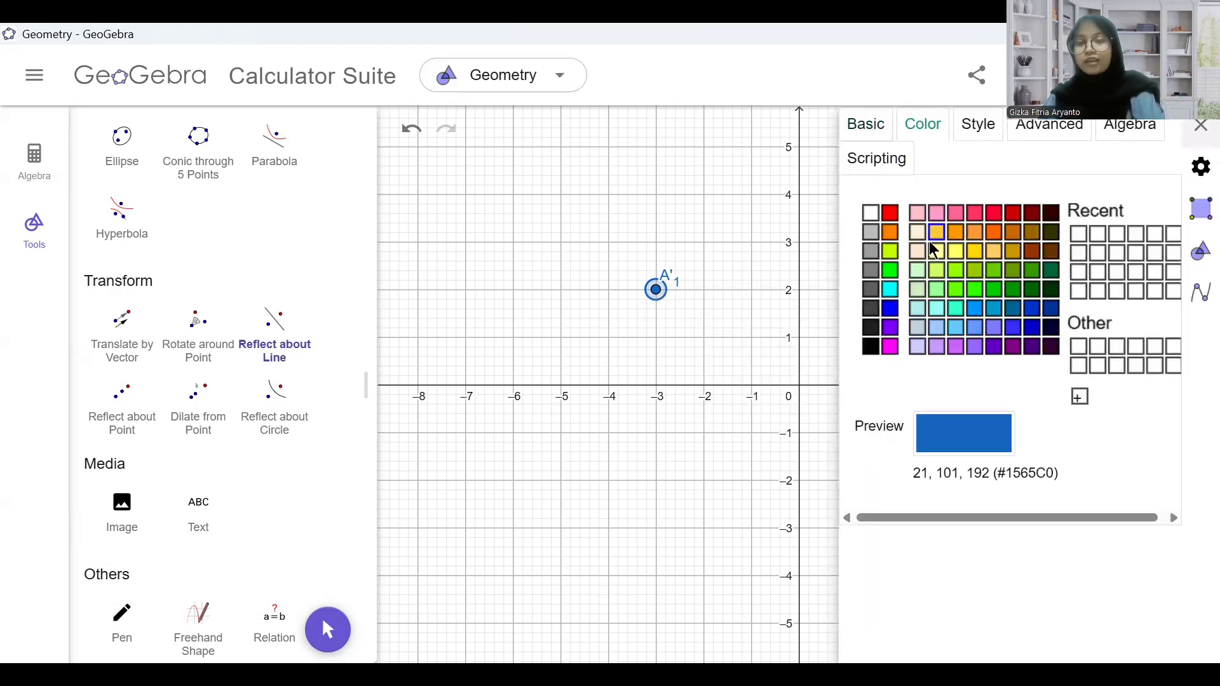
pyautogui.click(890, 270)
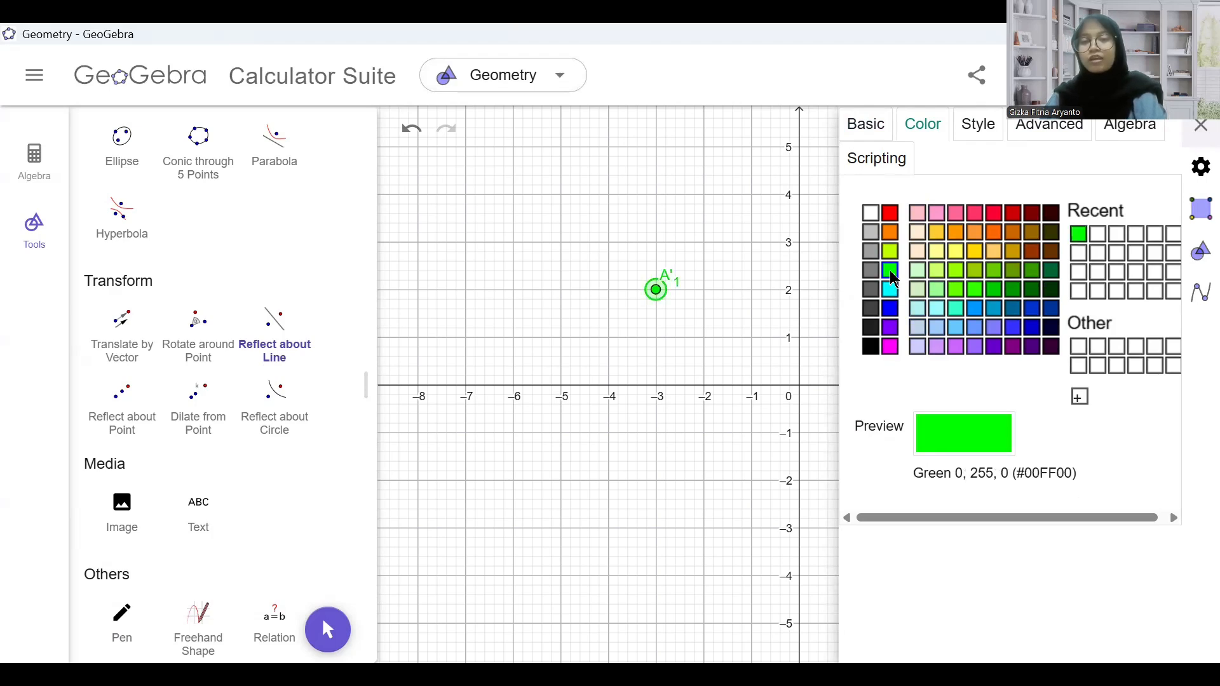
pyautogui.click(1201, 125)
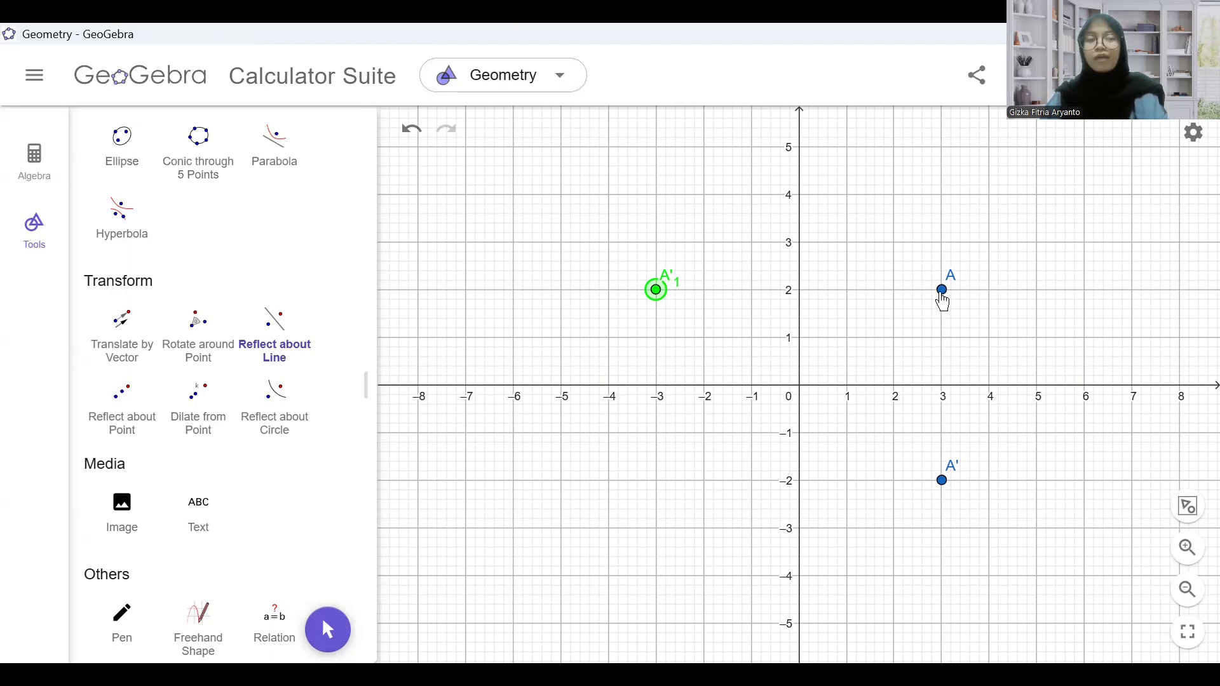
# Step: Add the line y=x as a new algebra entry
pyautogui.click(25, 173)
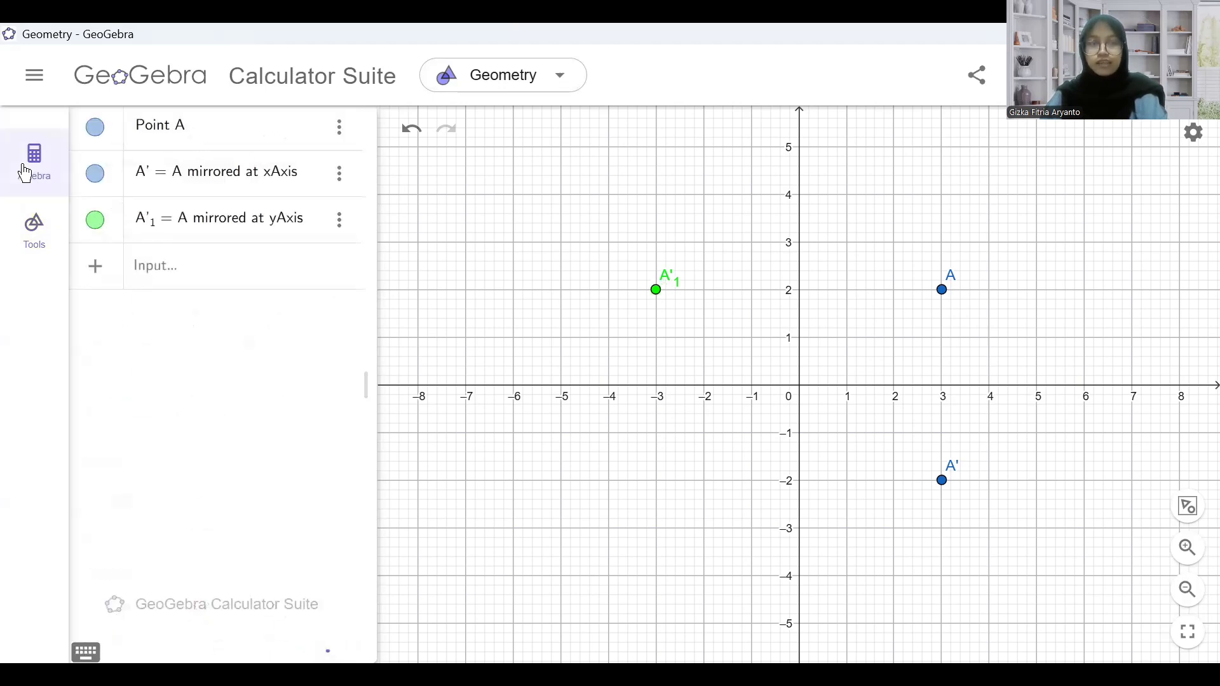
pyautogui.click(158, 274)
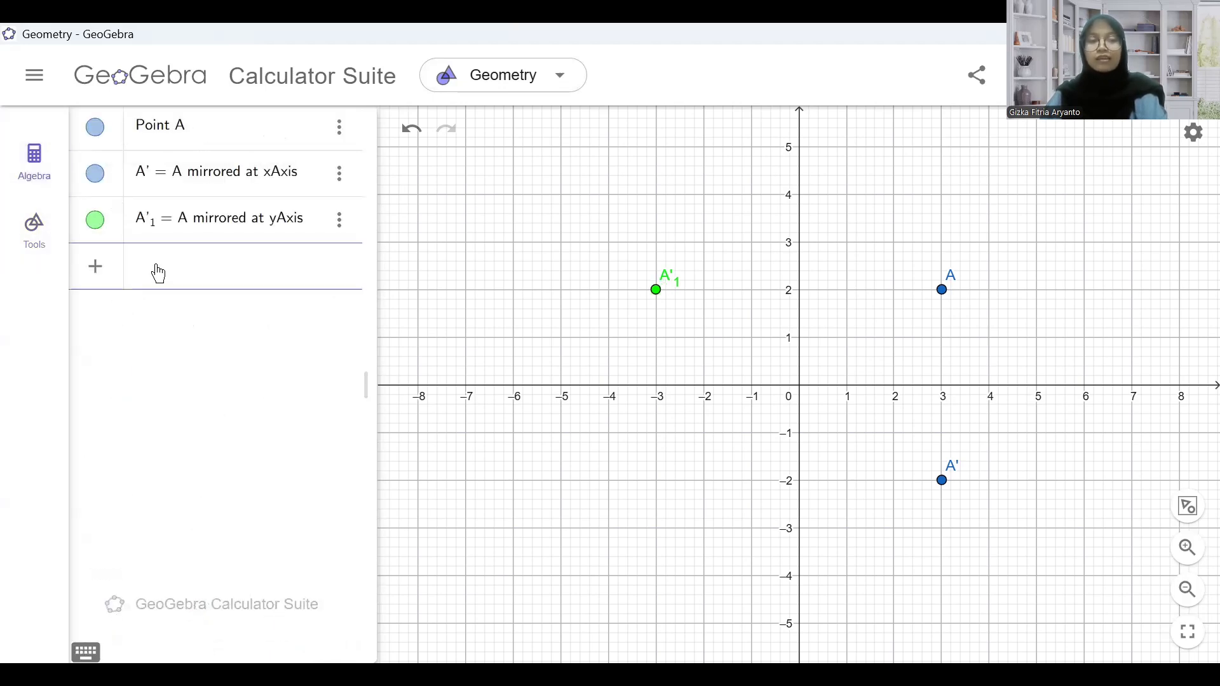
pyautogui.write('y=x')
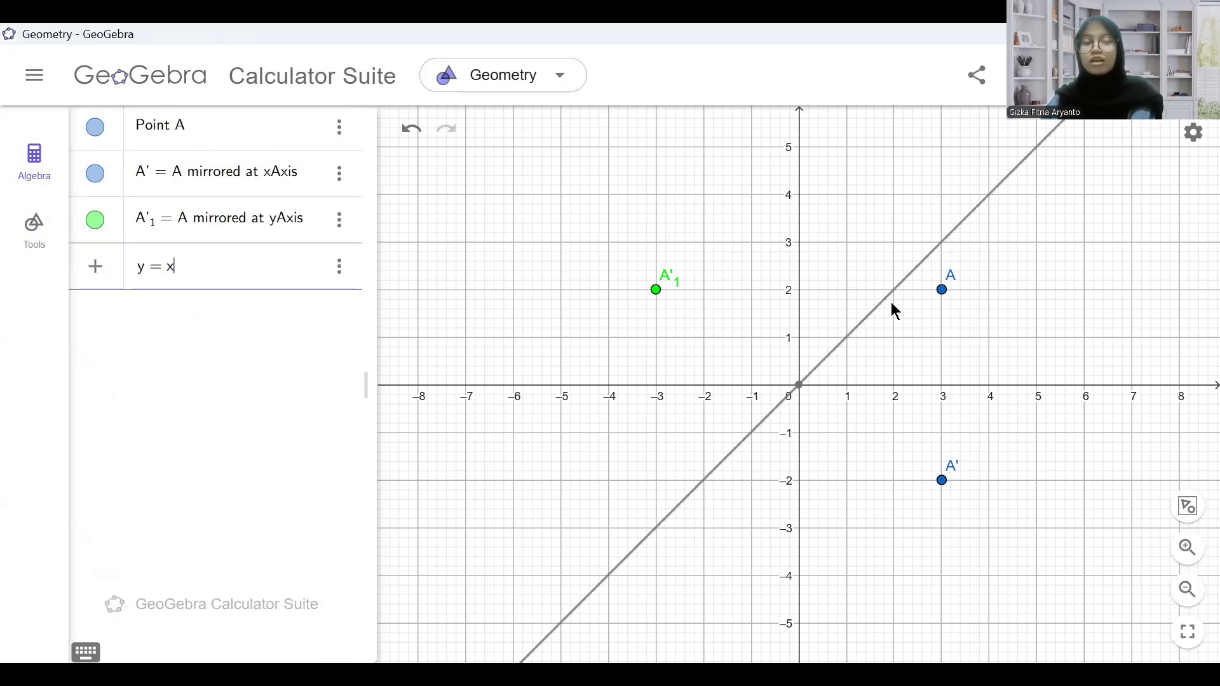
pyautogui.press('Return')
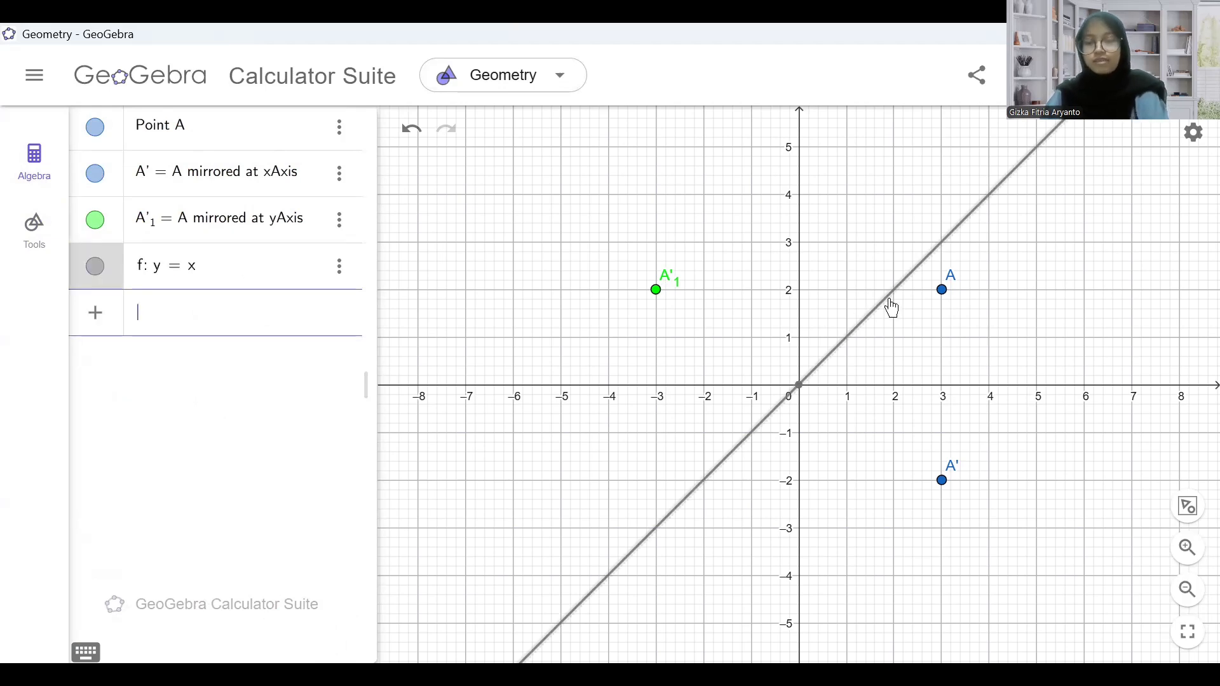
# Step: Change the colour of the line y = x to the dark yellow swatch
pyautogui.click(888, 303)
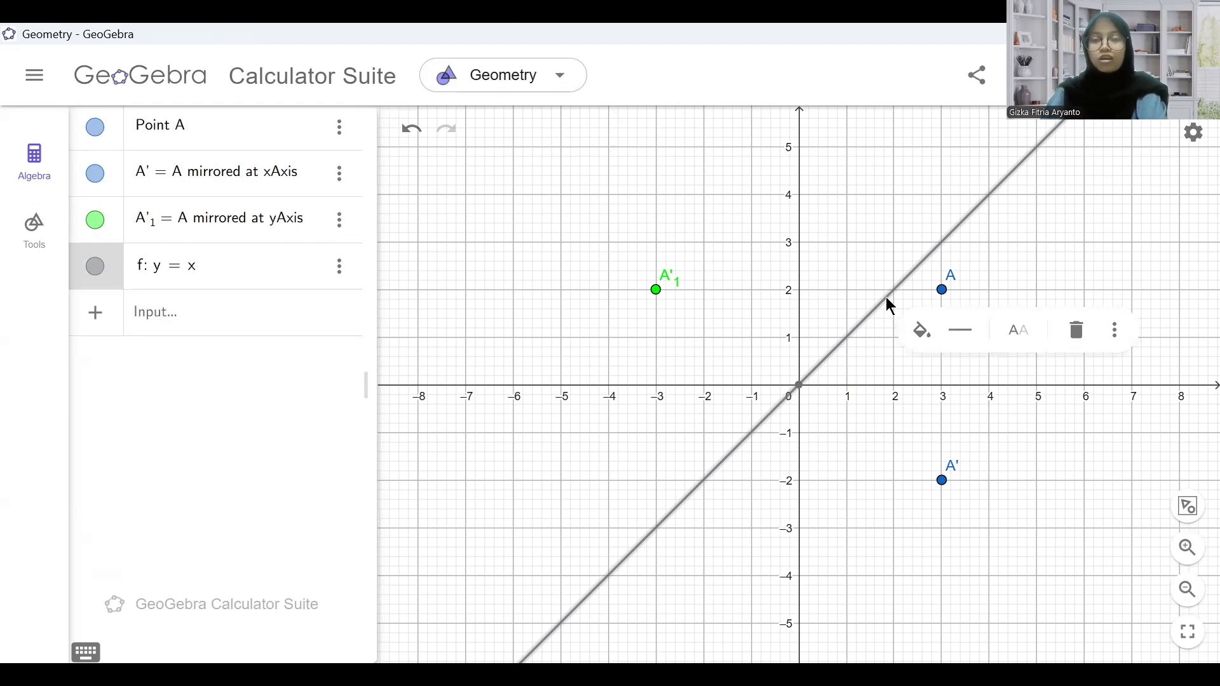
pyautogui.click(923, 334)
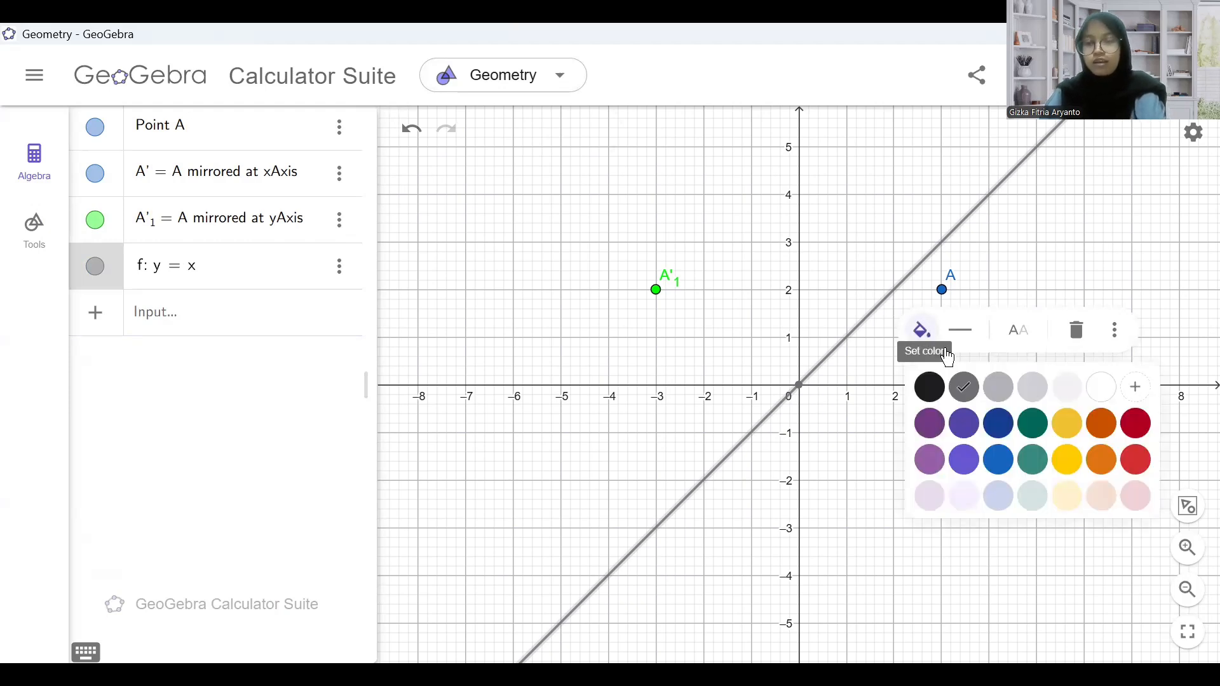
pyautogui.click(1068, 425)
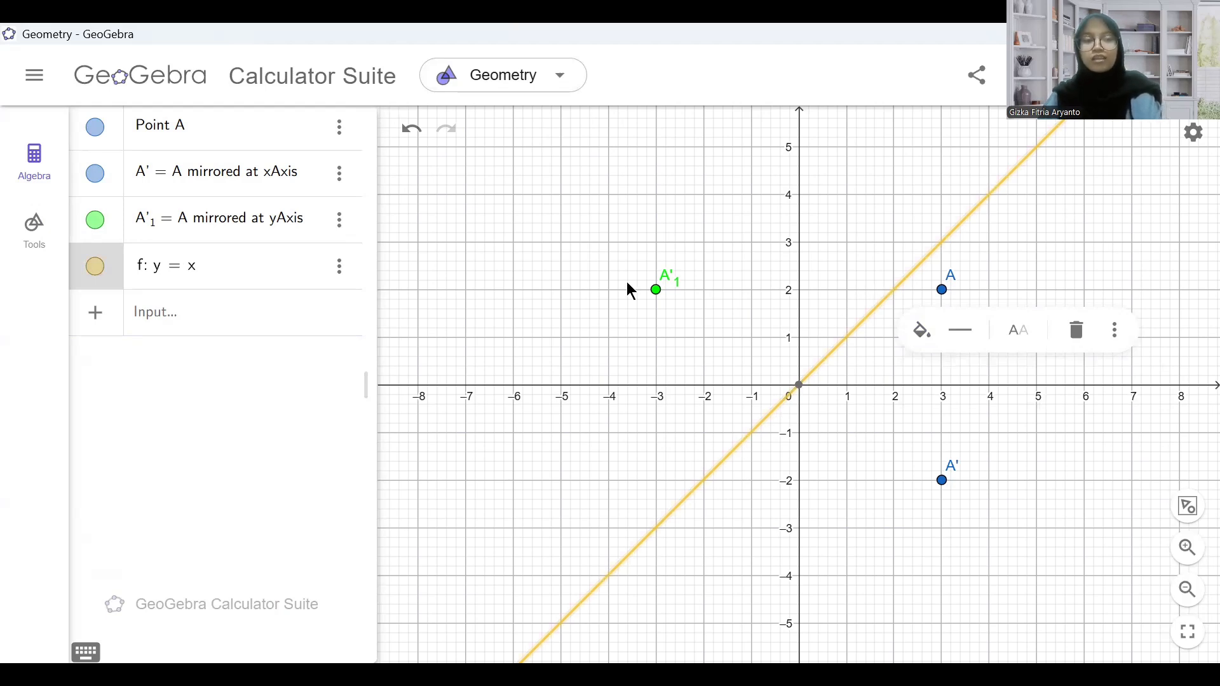
# Step: Reflect point A about the line y = x with the Reflect about Line tool
pyautogui.click(34, 227)
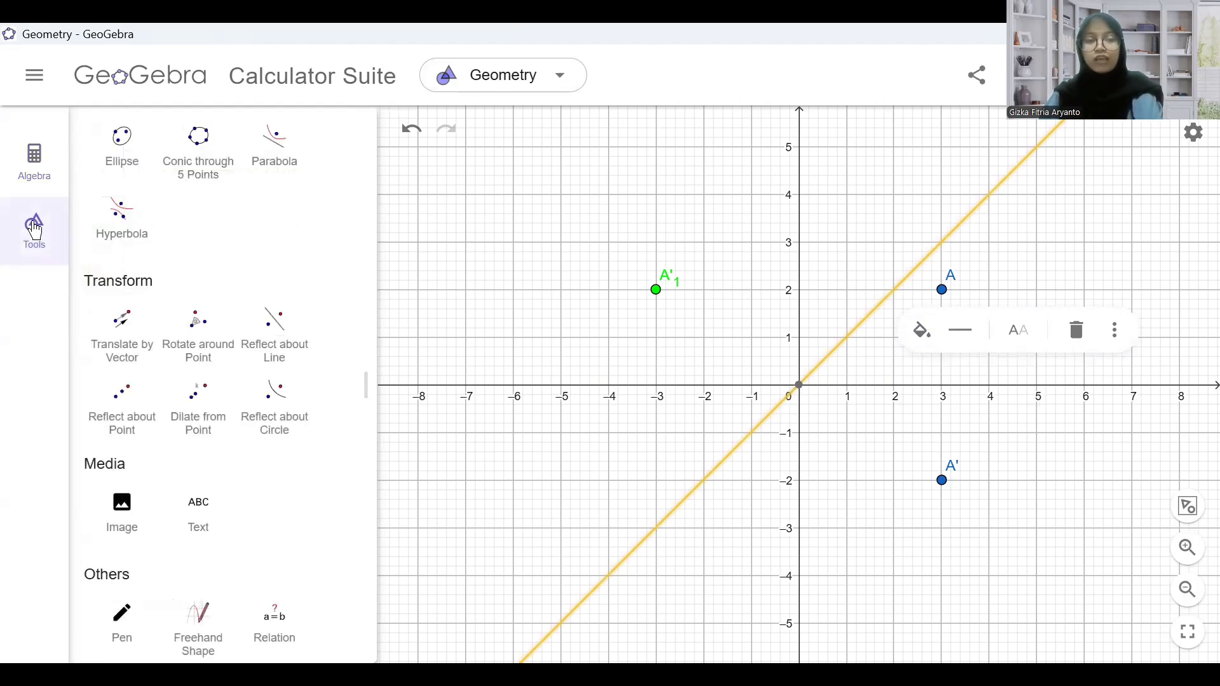
pyautogui.click(264, 331)
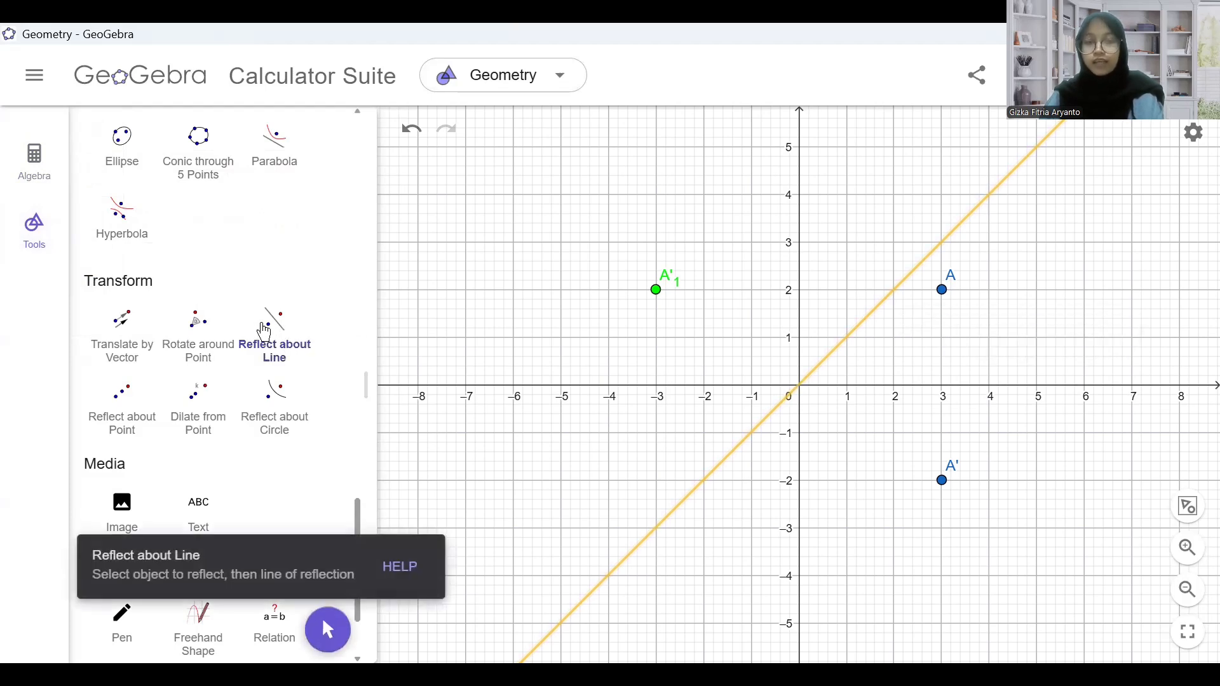
pyautogui.click(946, 293)
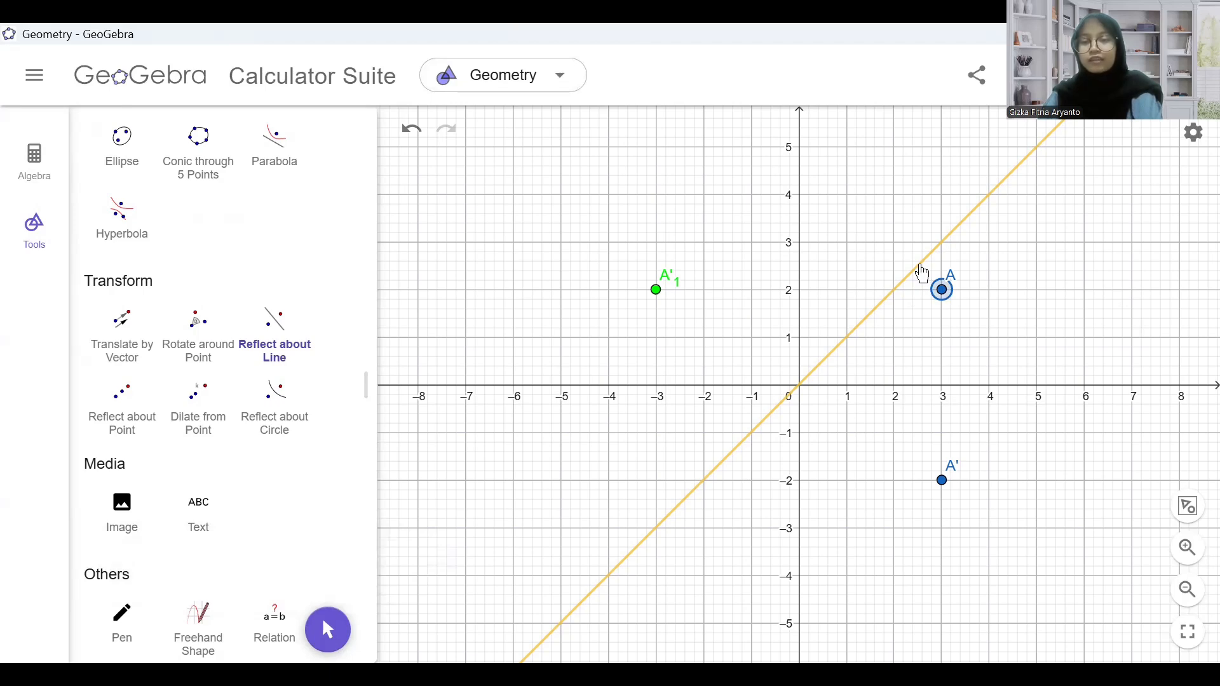
pyautogui.click(921, 266)
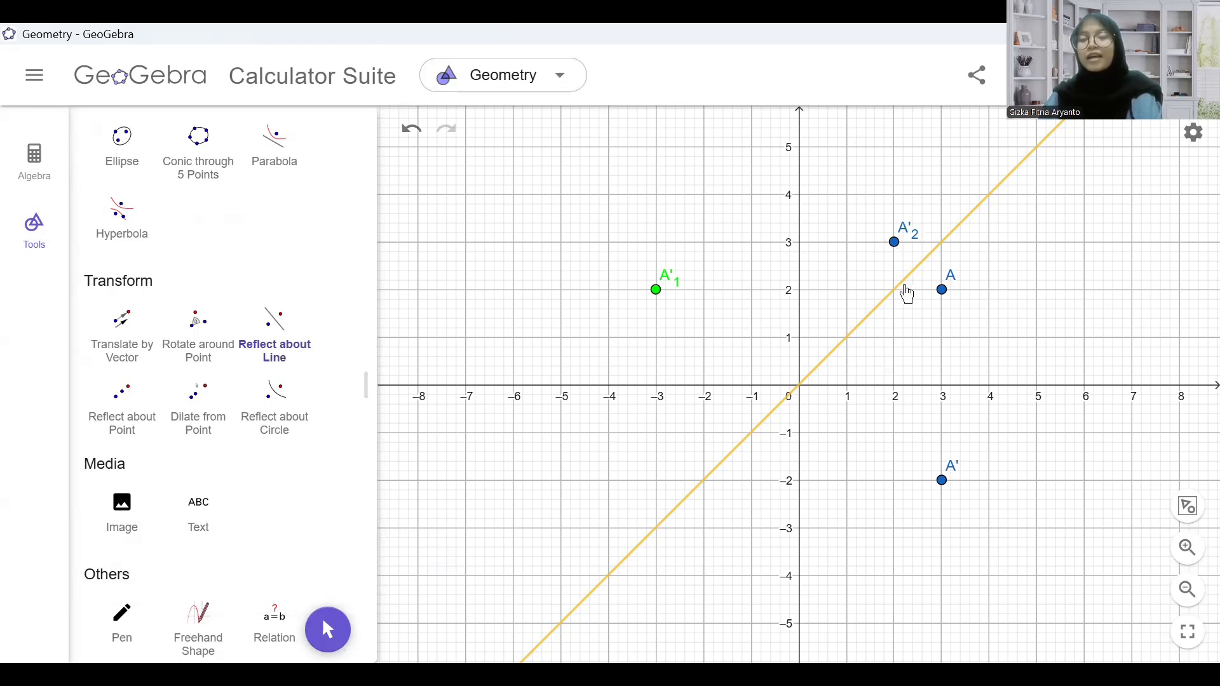
# Step: Set the colour of the point mirrored about the line y = x to Gold (#FFD700) in its object settings
pyautogui.rightClick(894, 242)
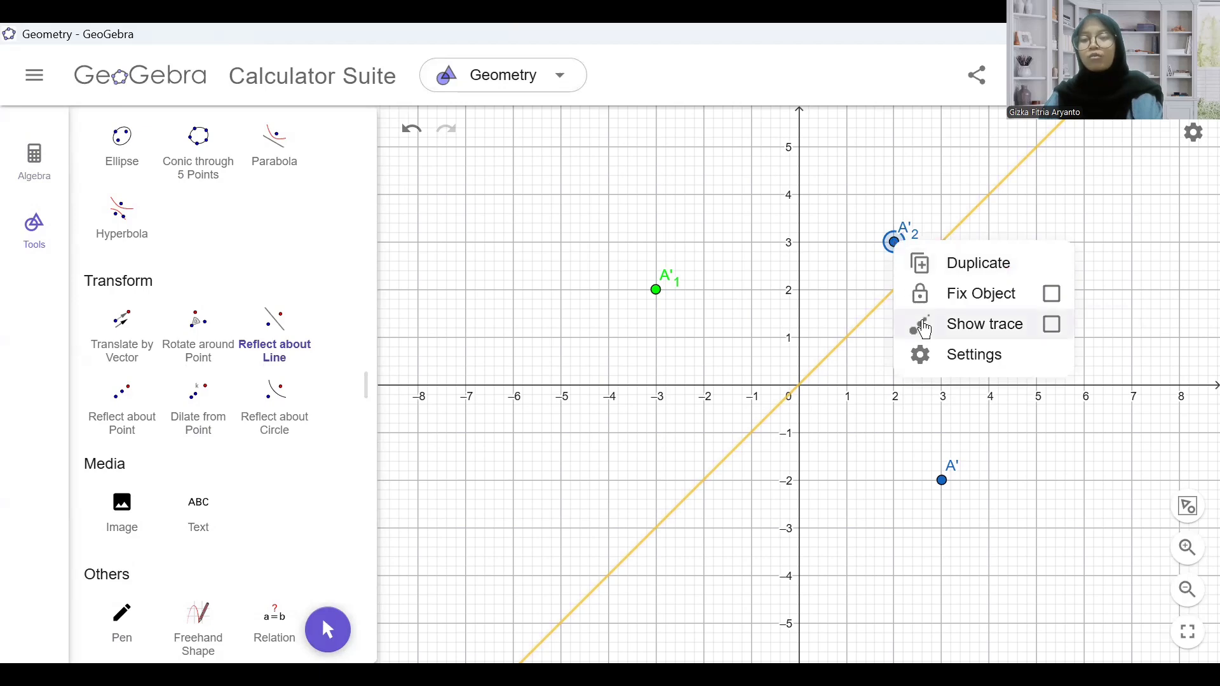
pyautogui.click(935, 355)
pyautogui.click(923, 125)
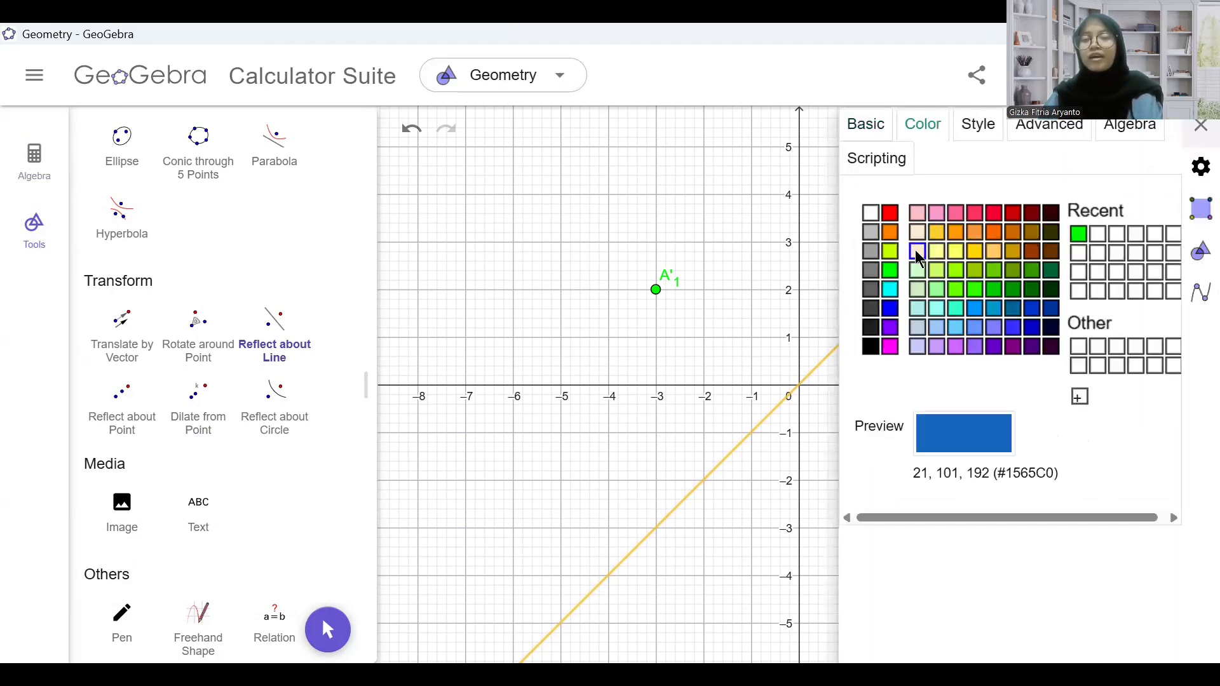
pyautogui.click(956, 251)
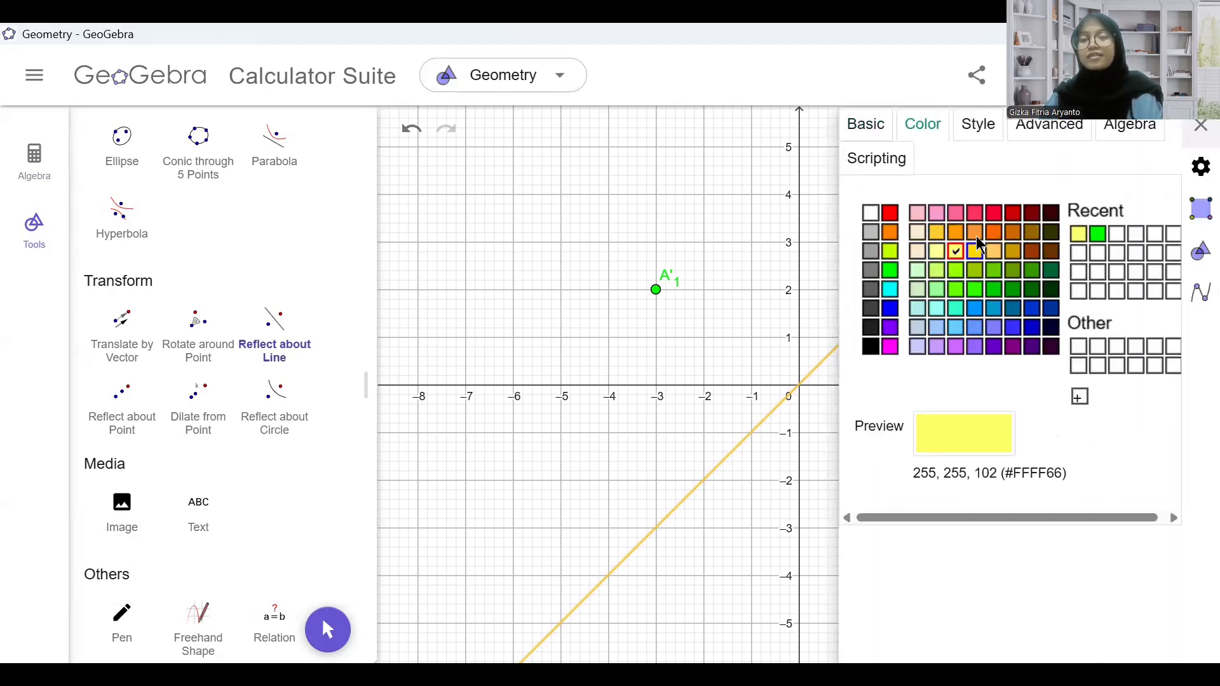
pyautogui.click(976, 249)
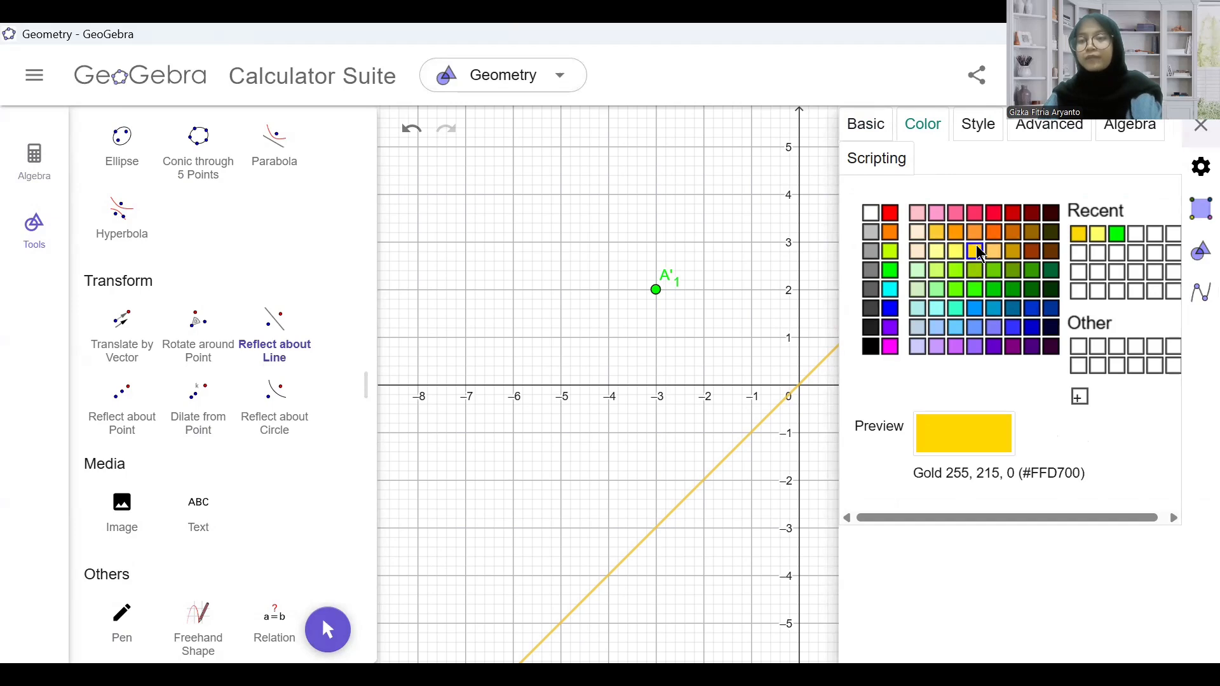
pyautogui.click(1201, 127)
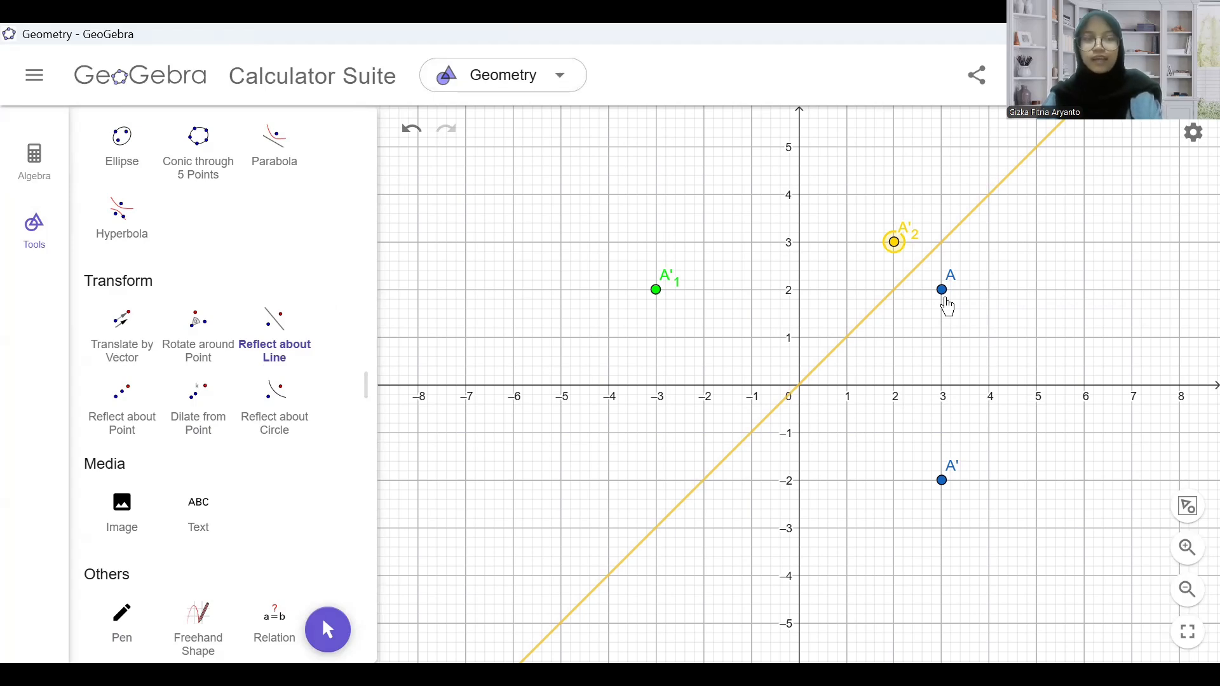
# Step: Add the line y=-x as a new algebra entry
pyautogui.click(42, 170)
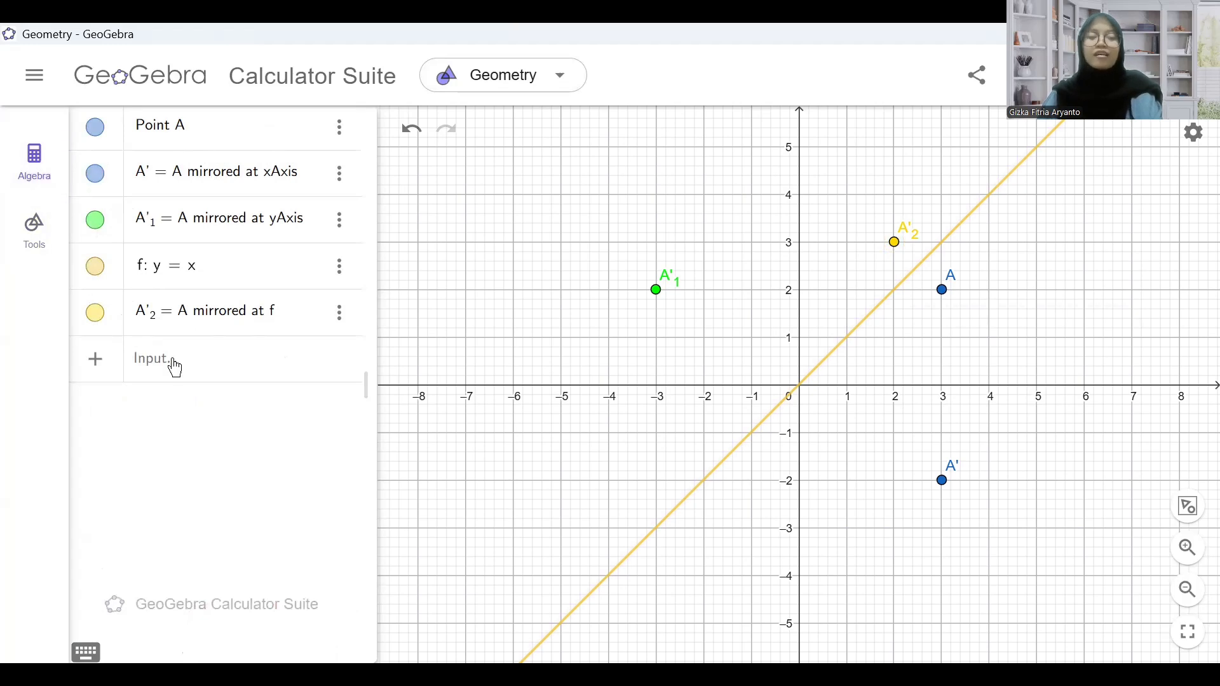
pyautogui.click(191, 371)
pyautogui.write('y')
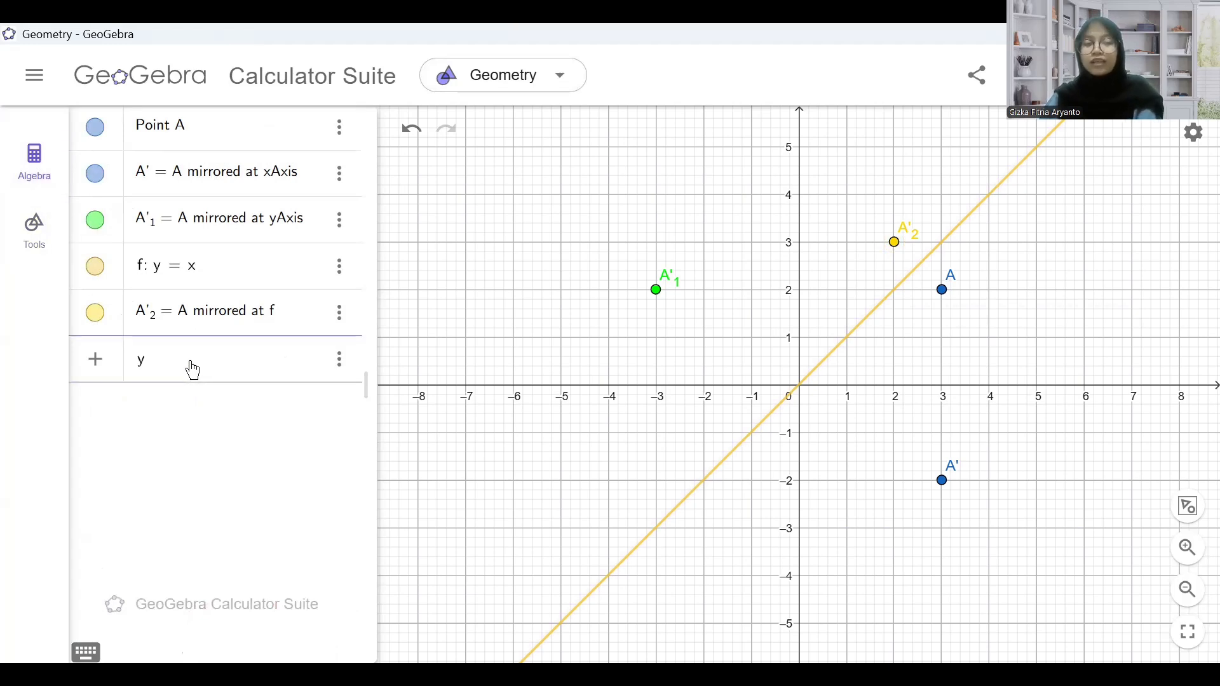
pyautogui.write('=-x')
pyautogui.press('Return')
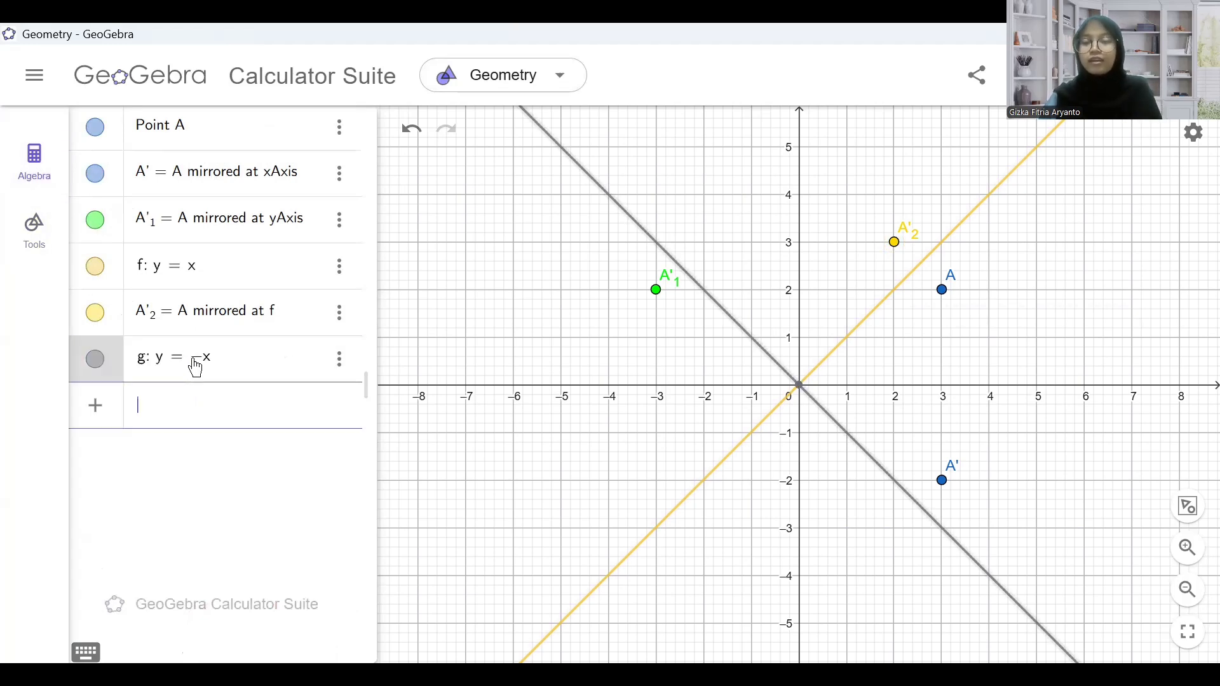
# Step: Change the colour of the line y = -x to the dark red swatch
pyautogui.click(705, 293)
pyautogui.click(737, 321)
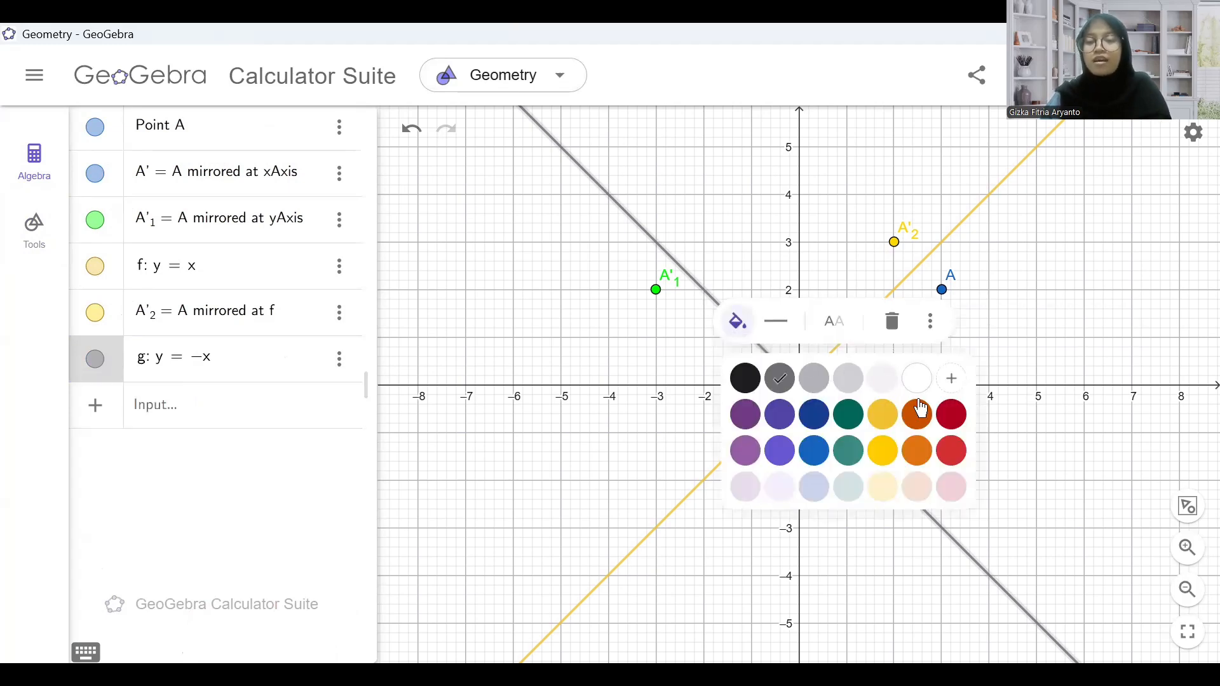
pyautogui.click(961, 420)
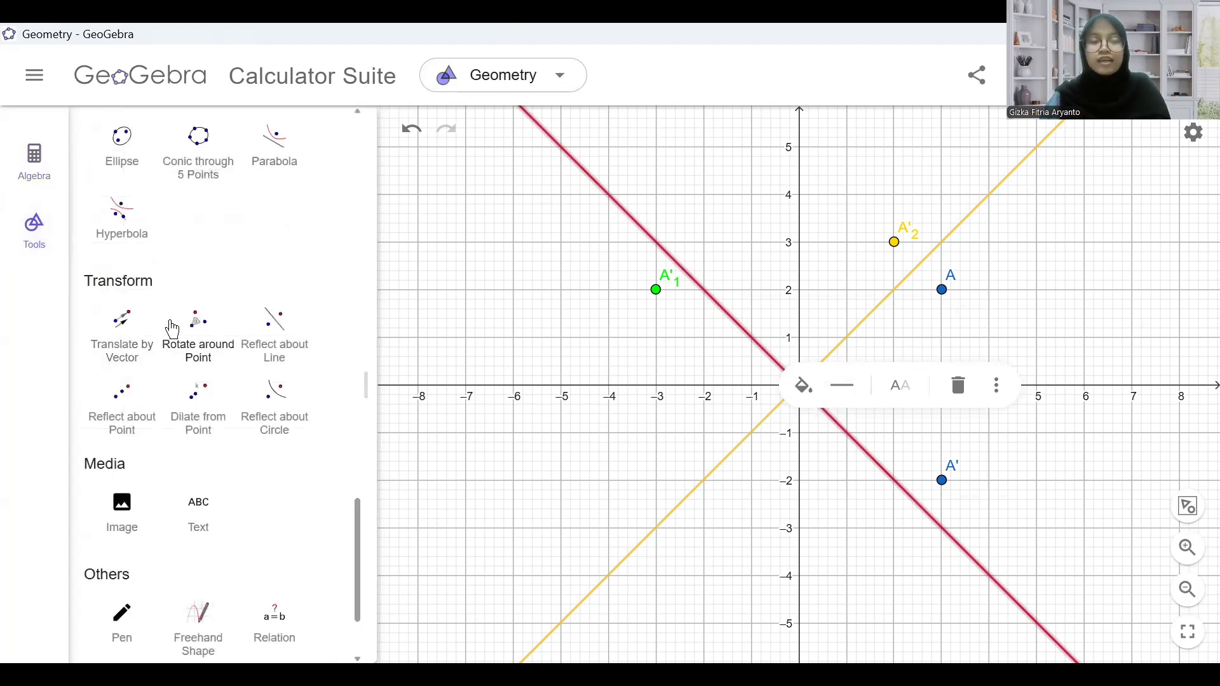
# Step: Reflect point A about the line y = -x with the Reflect about Line tool
pyautogui.click(278, 341)
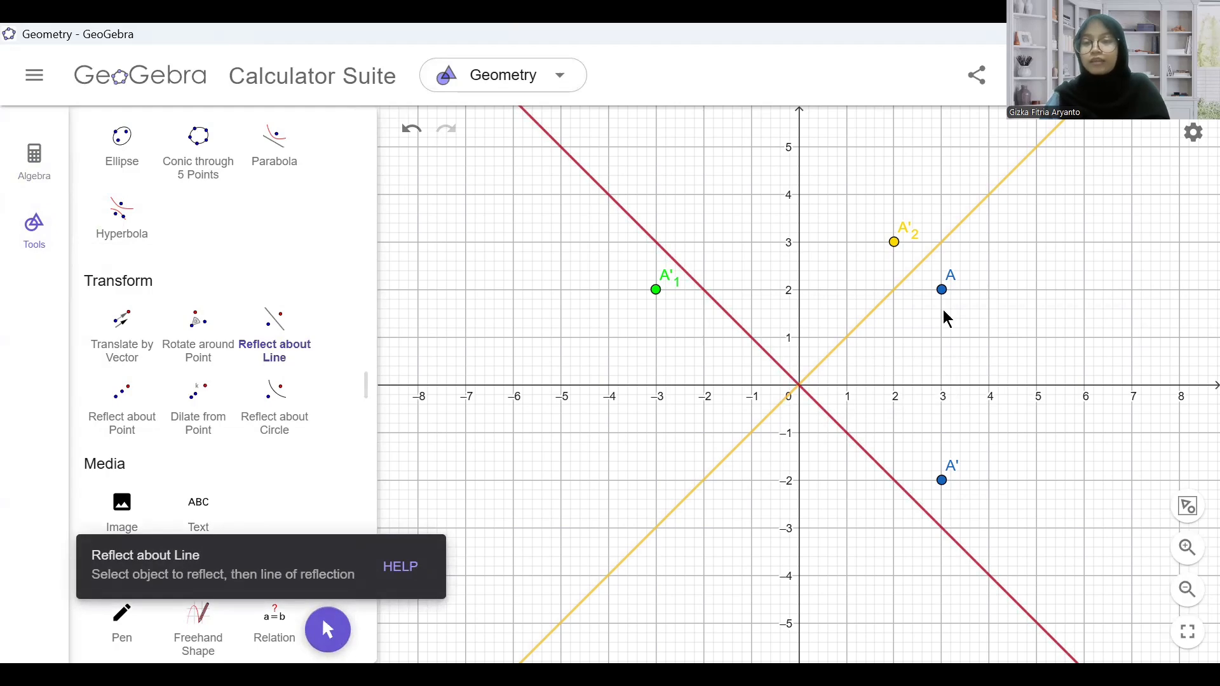
pyautogui.click(942, 291)
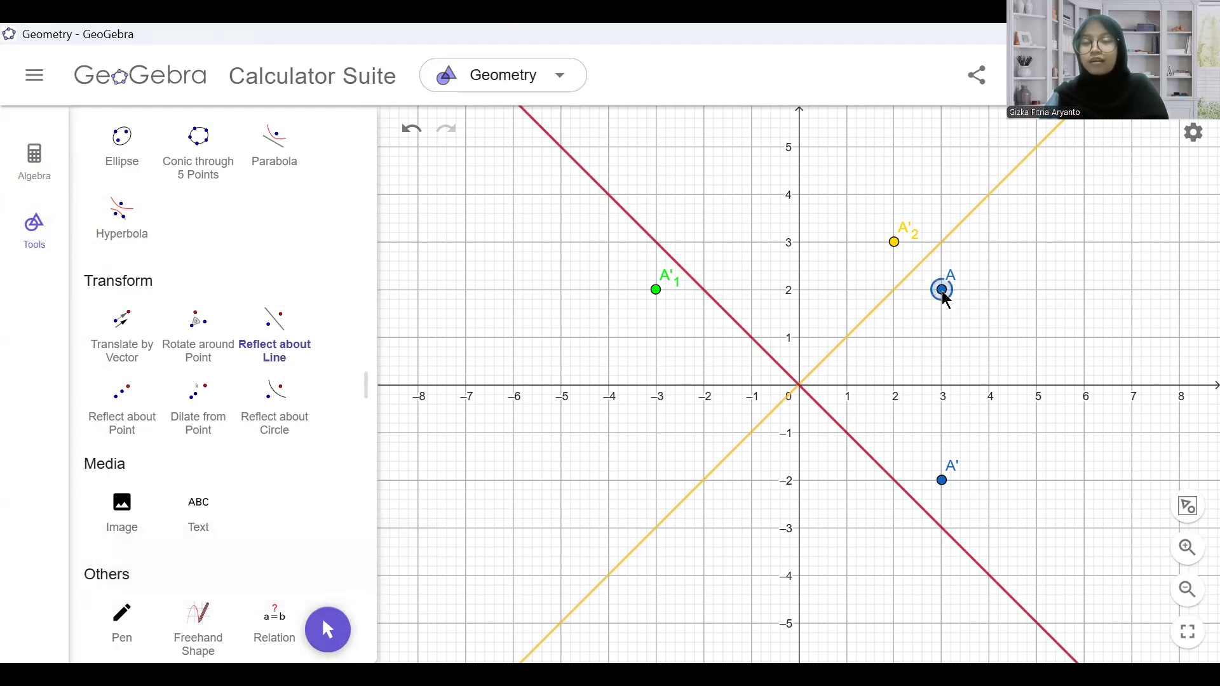
pyautogui.click(840, 428)
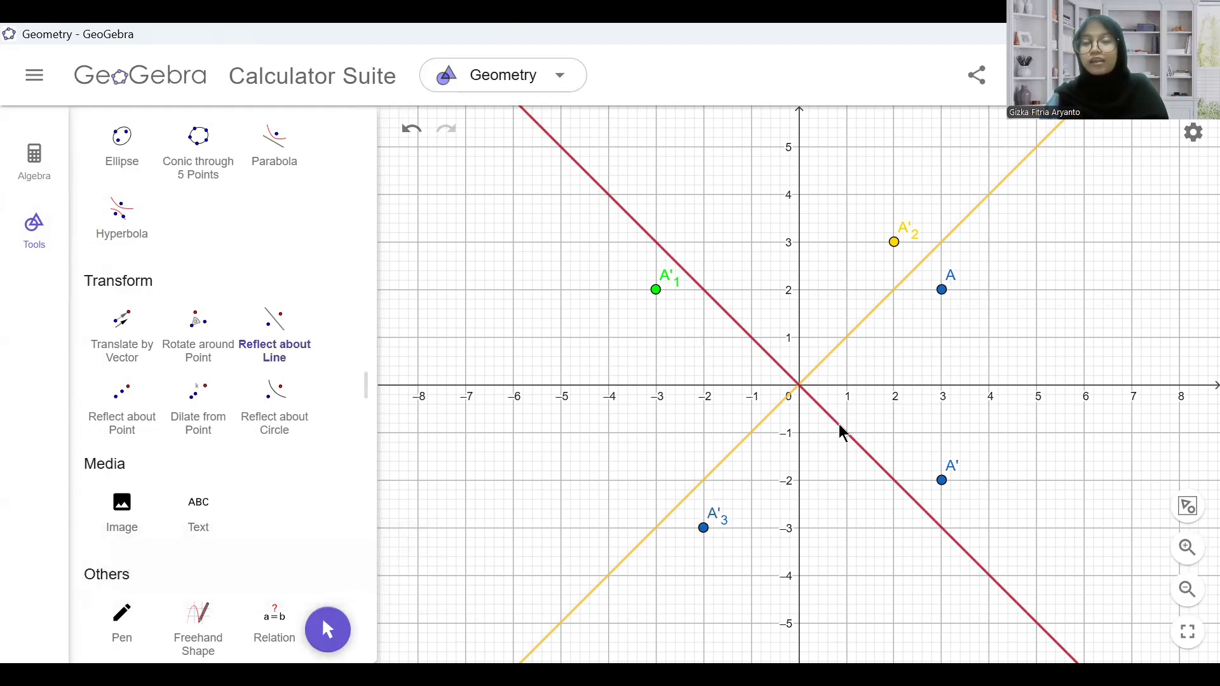
# Step: Set the colour of the point mirrored about the line y = -x to Red (#FF0000) in its object settings
pyautogui.rightClick(704, 533)
pyautogui.click(804, 639)
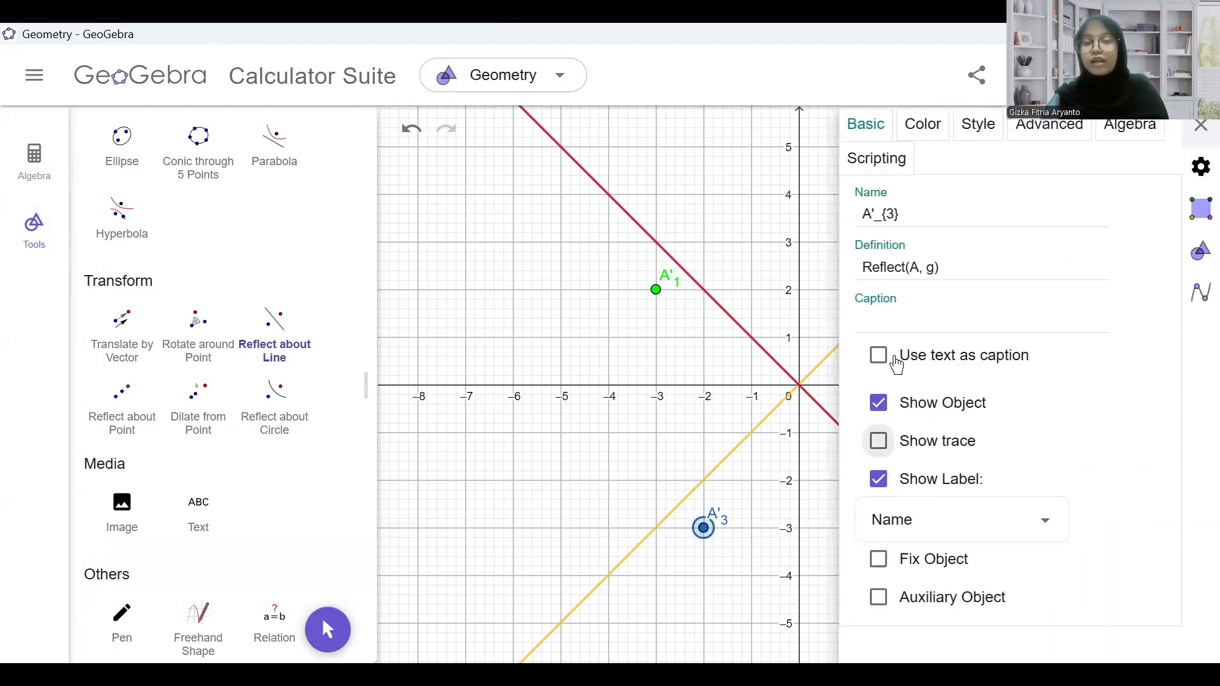
pyautogui.click(944, 135)
pyautogui.click(890, 214)
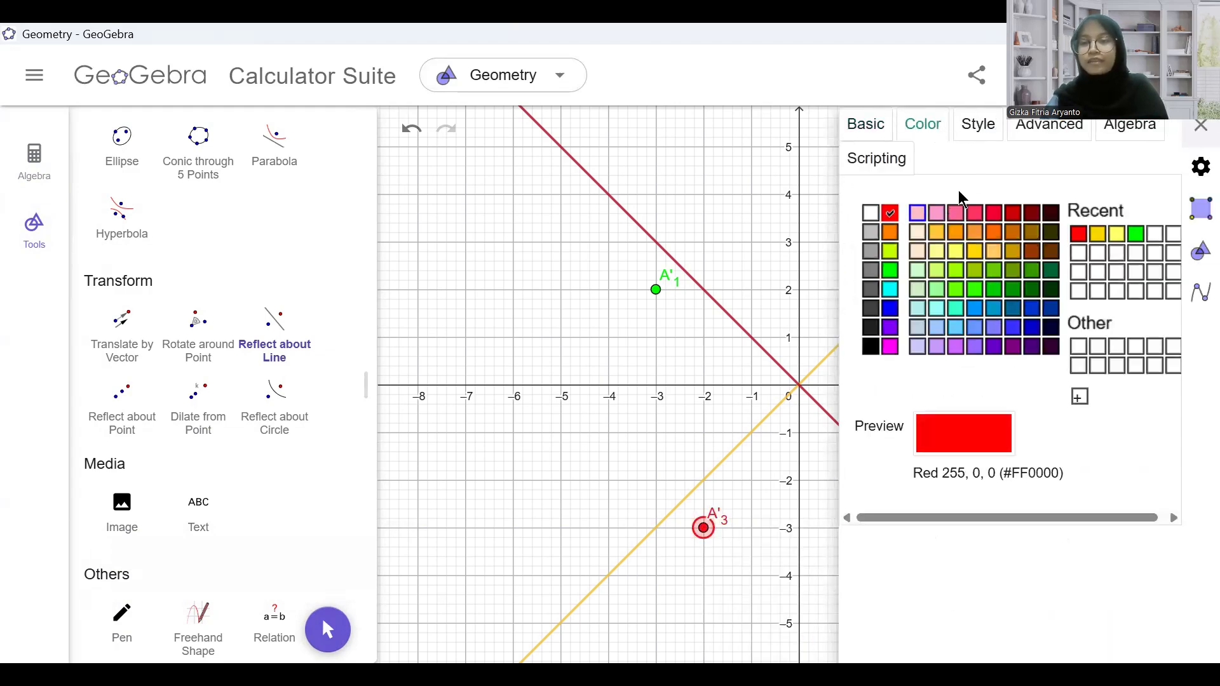
pyautogui.click(1201, 127)
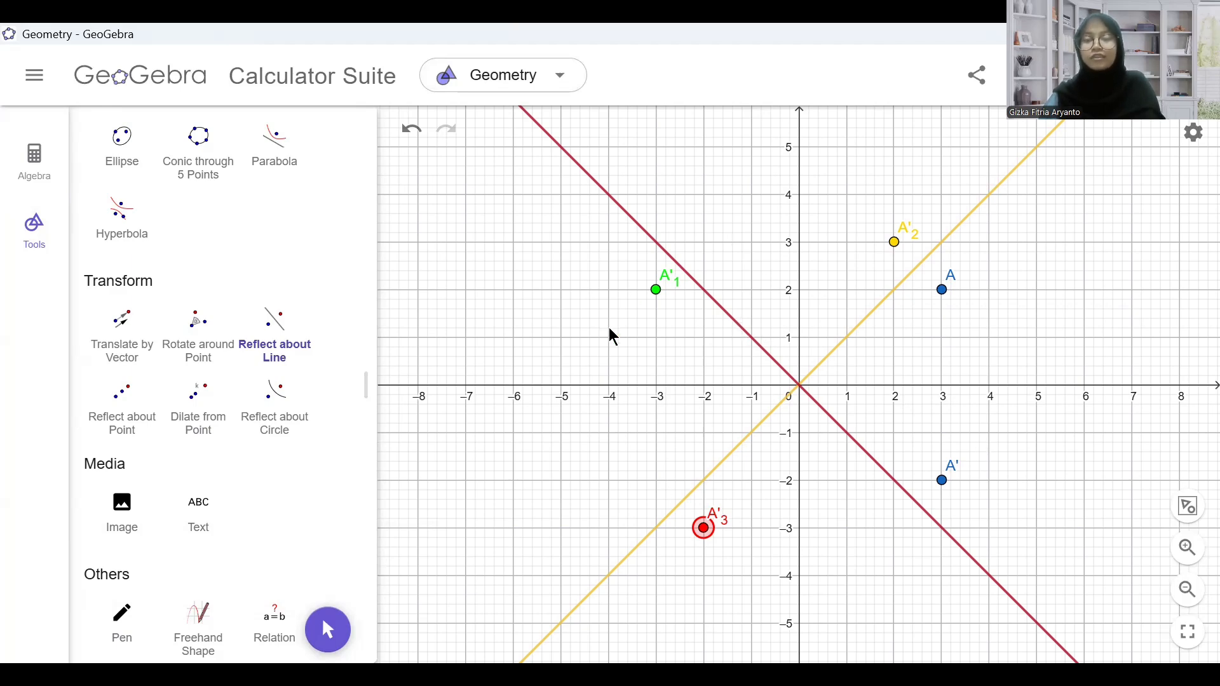
# Step: Undo all point, line and reflection constructions until the graphics view is empty
pyautogui.scroll(15, 278, 276)
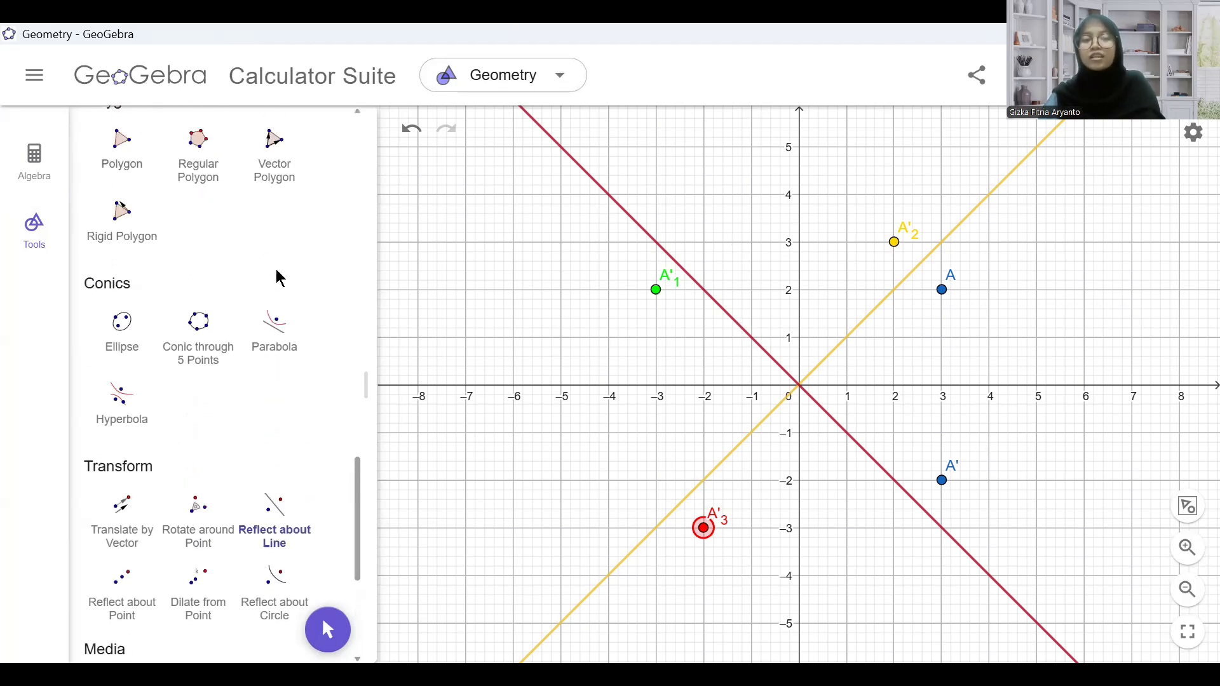
pyautogui.scroll(3, 278, 276)
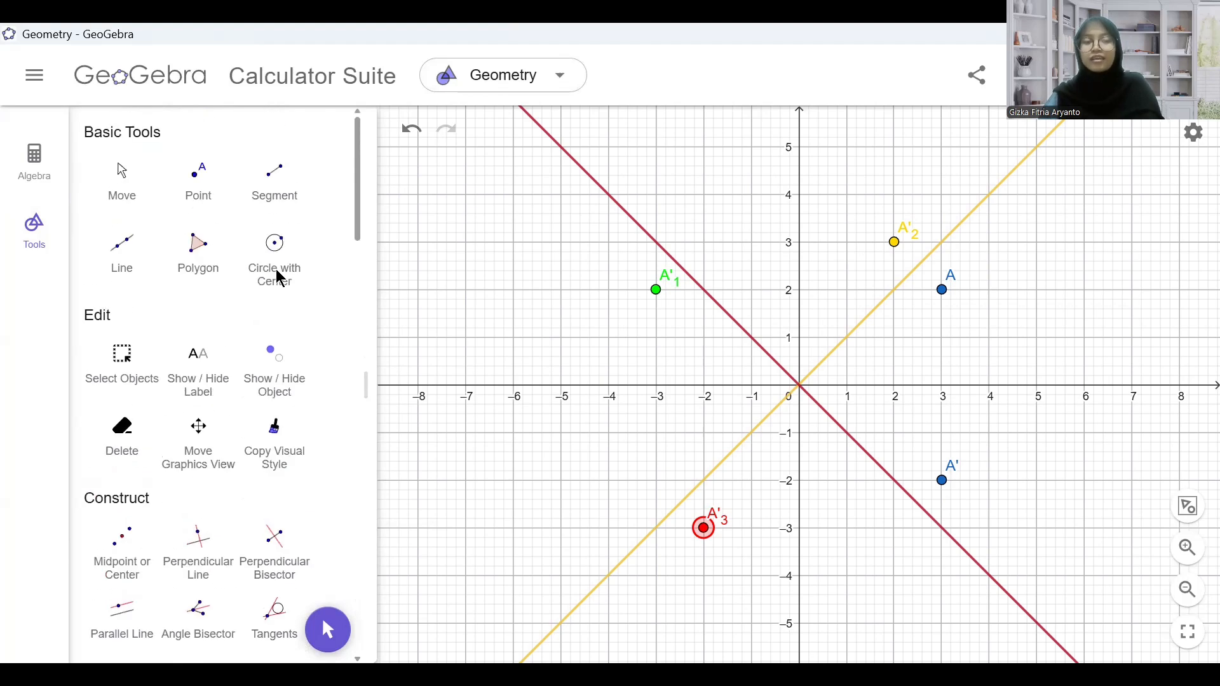
pyautogui.hotkey('ctrl', 'z')
pyautogui.hotkey('ctrl', 'z')
pyautogui.hotkey('ctrl', 'z')
pyautogui.hotkey('ctrl', 'z')
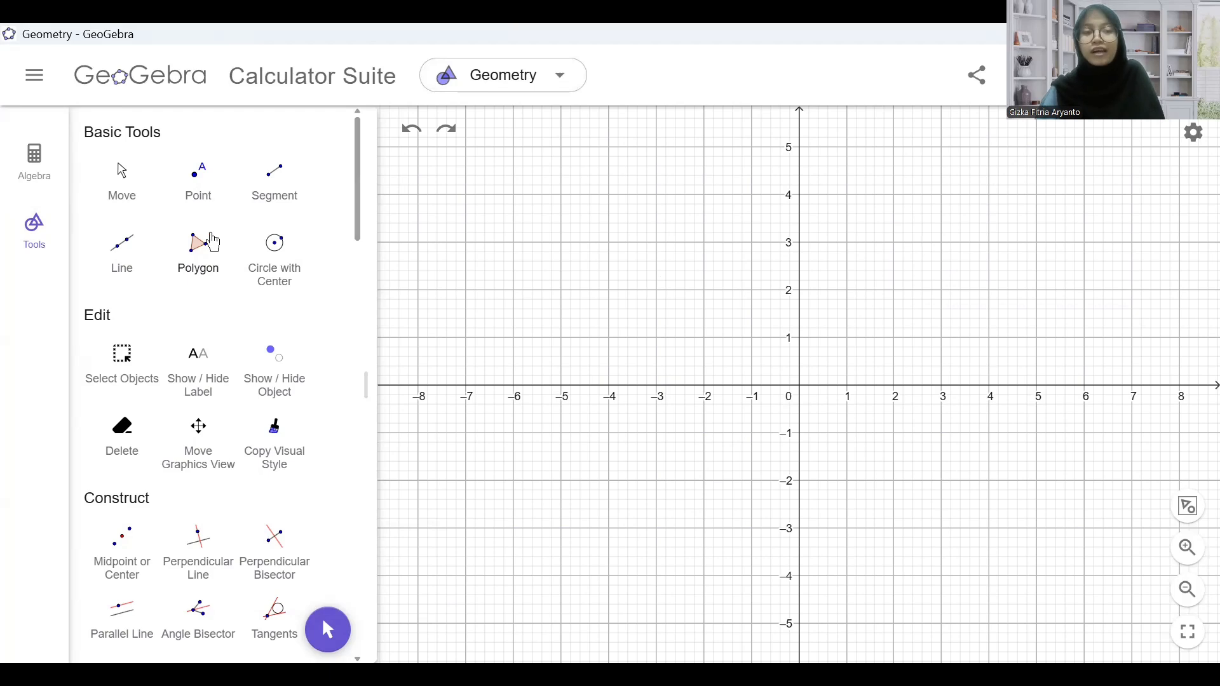
# Step: Draw triangle ABC with the Polygon tool, placing vertices A at (3, 1), B at (1, 3) and C at (2, 5)
pyautogui.click(201, 262)
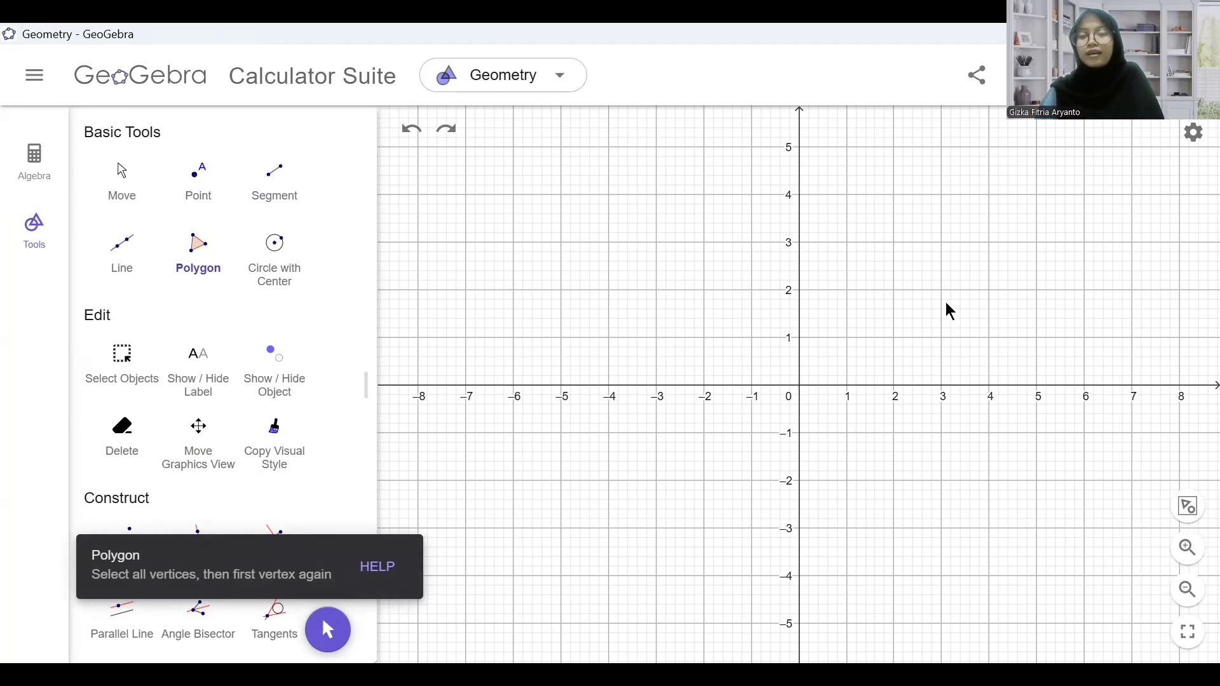
pyautogui.click(943, 338)
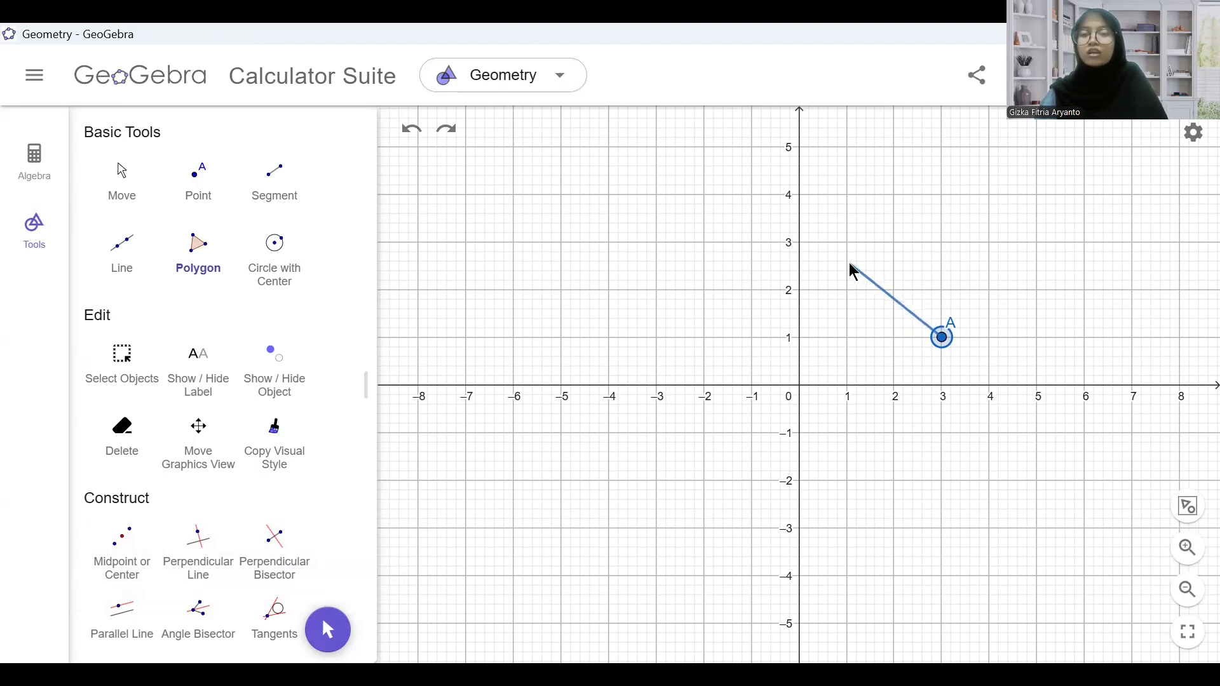
pyautogui.click(847, 242)
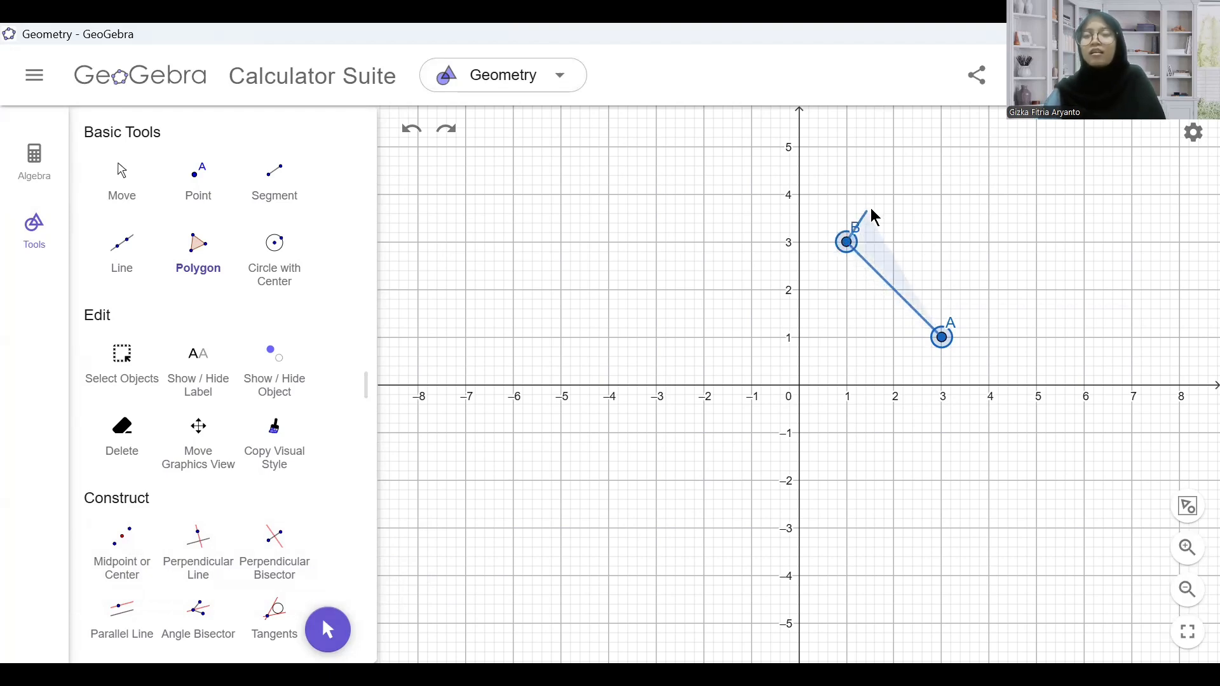
pyautogui.click(894, 149)
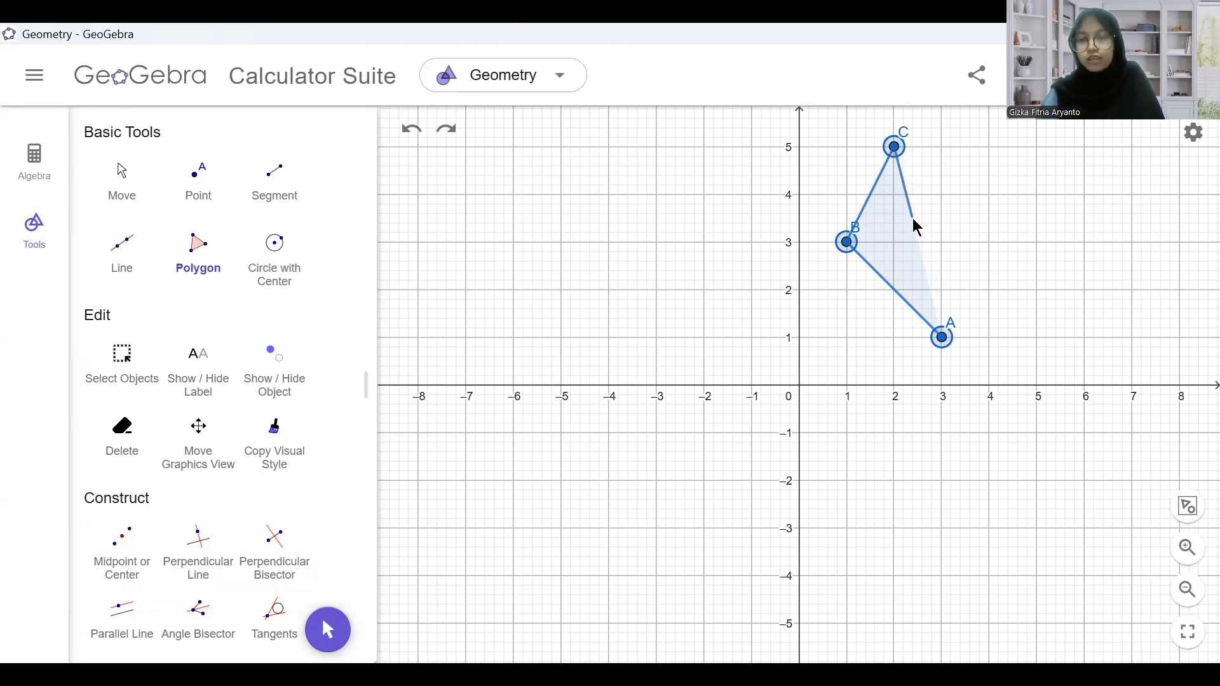
pyautogui.click(943, 339)
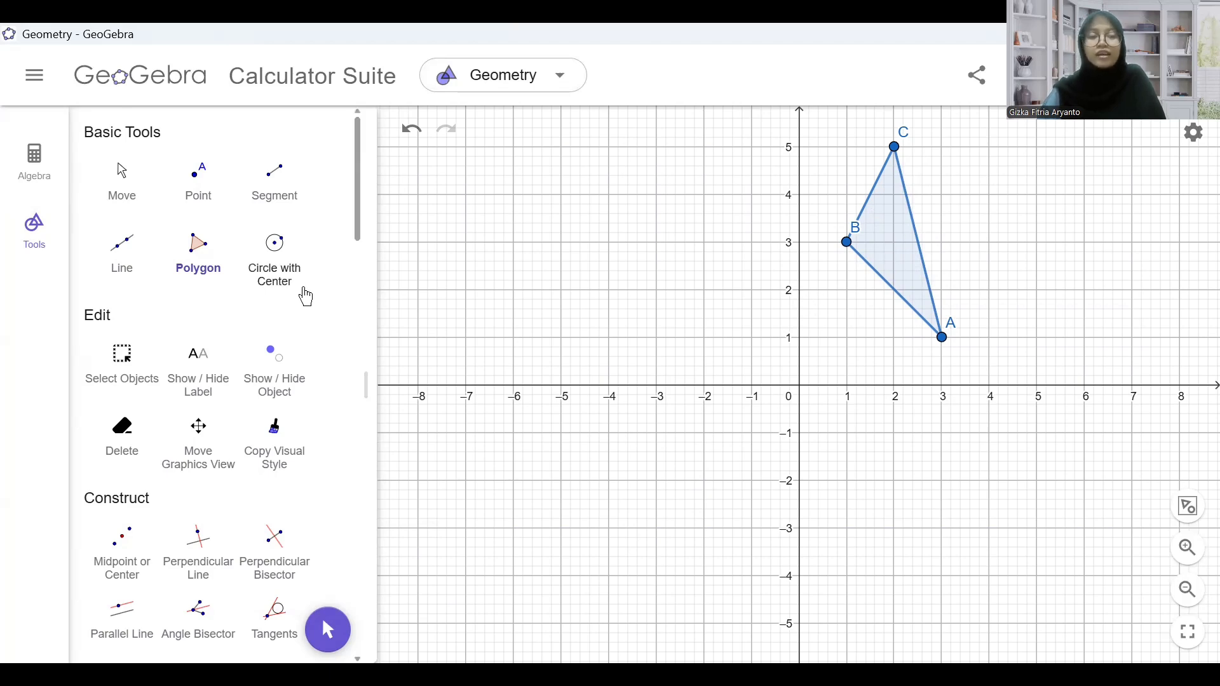
# Step: Reflect triangle ABC about the y-axis with the Reflect about Line tool
pyautogui.scroll(-20, 302, 292)
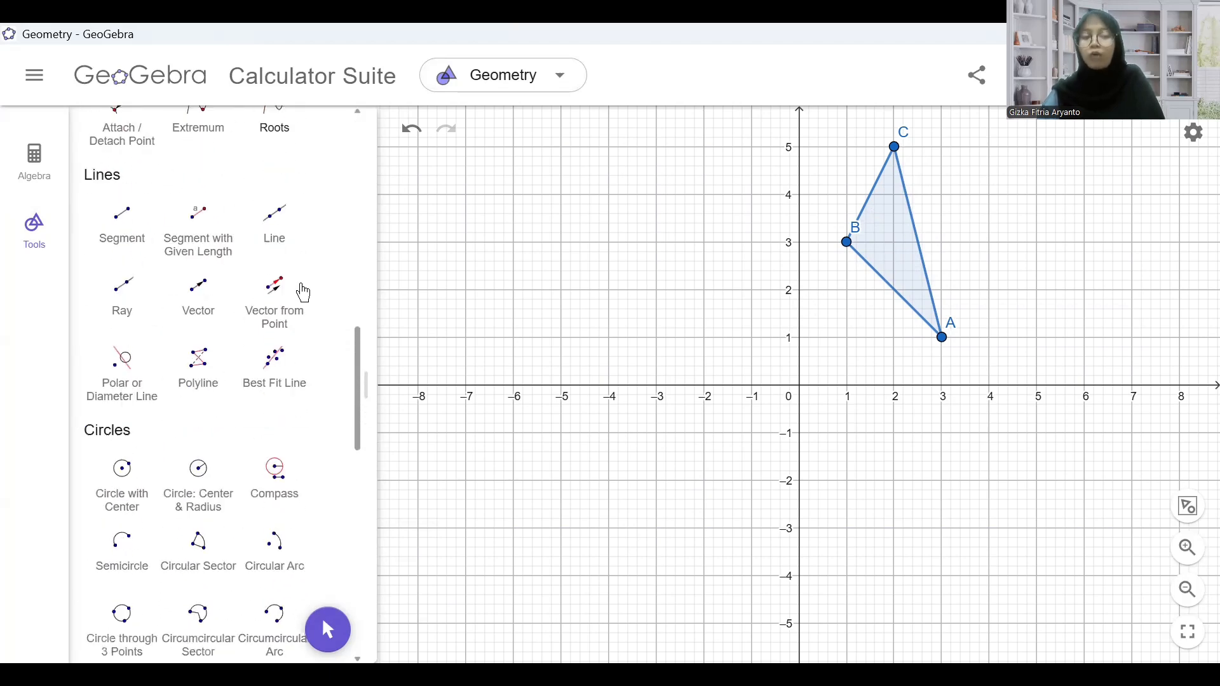
pyautogui.scroll(-10, 303, 292)
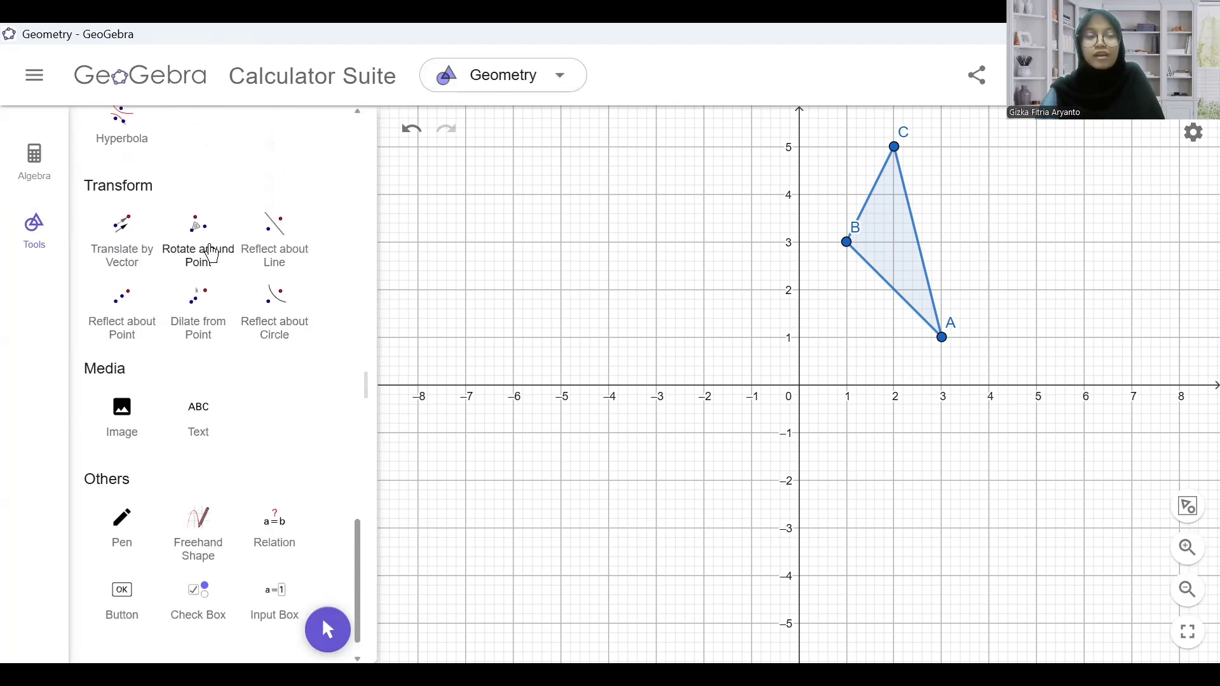
pyautogui.click(275, 240)
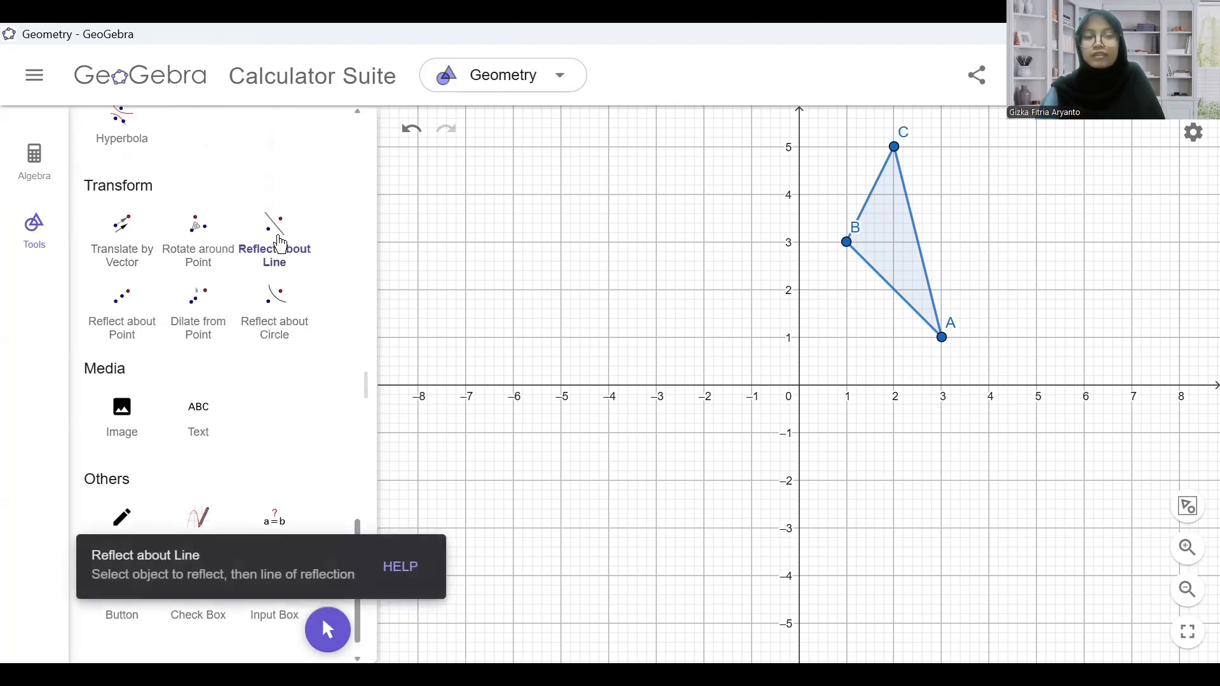
pyautogui.click(889, 240)
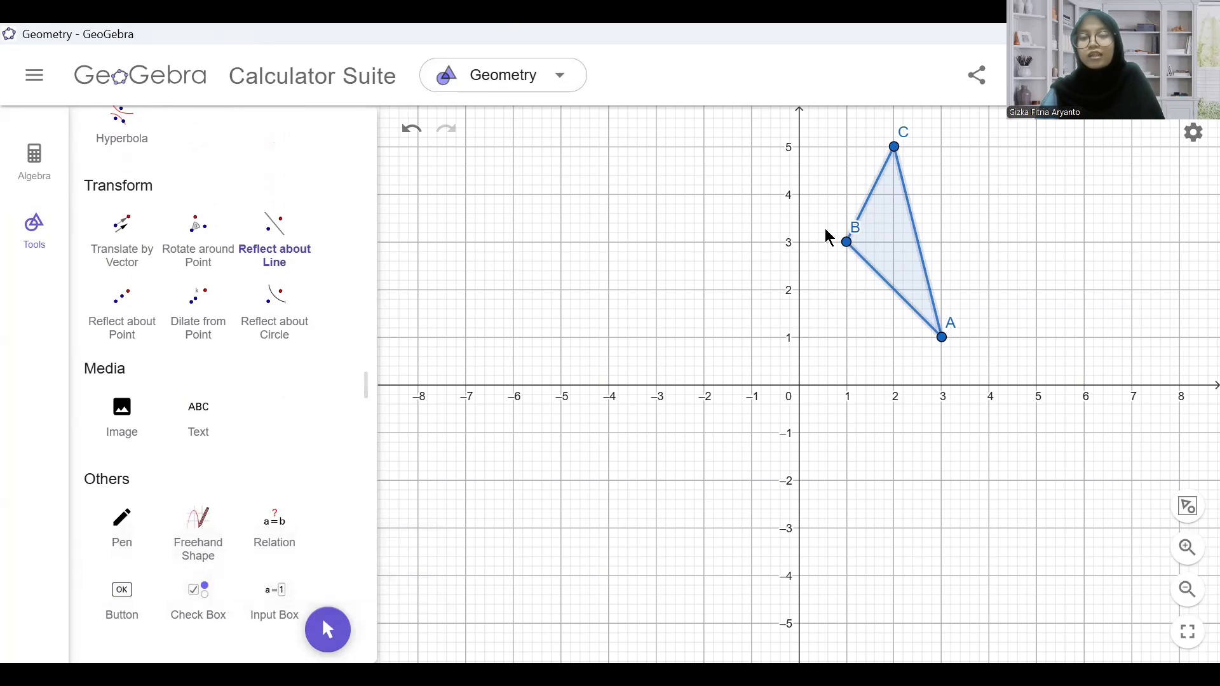
pyautogui.click(800, 244)
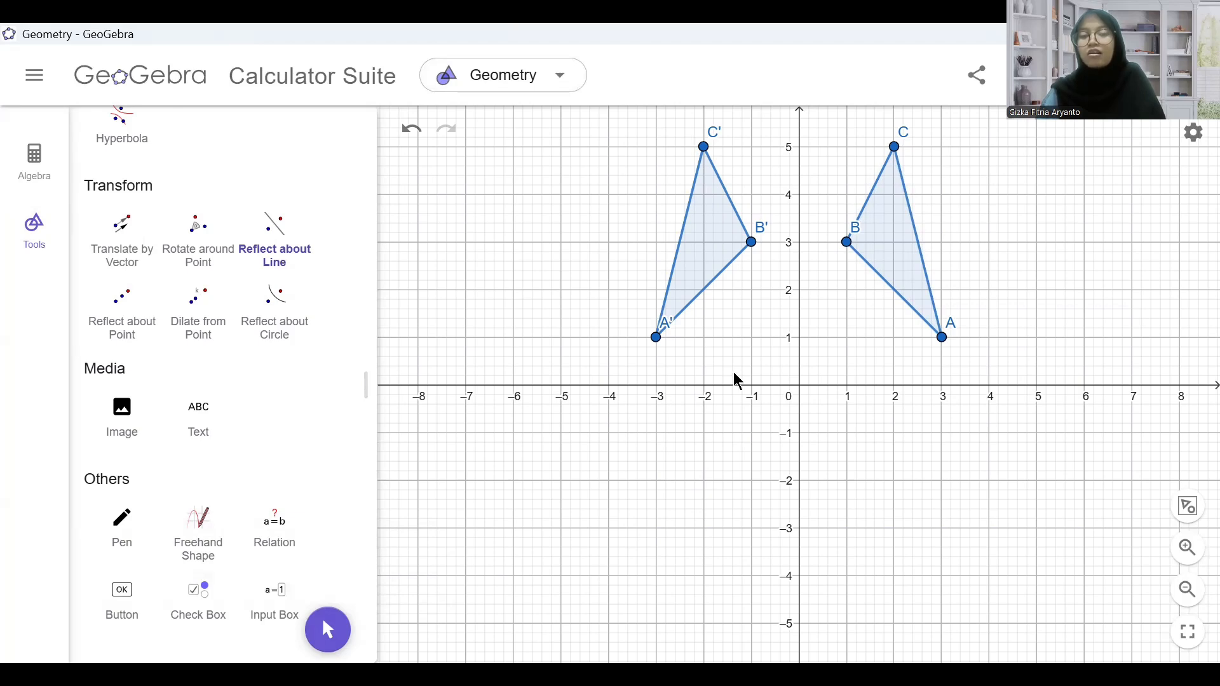
# Step: Set the colour of the reflected triangle A'B'C' to bright green in its object settings
pyautogui.rightClick(712, 220)
pyautogui.click(781, 337)
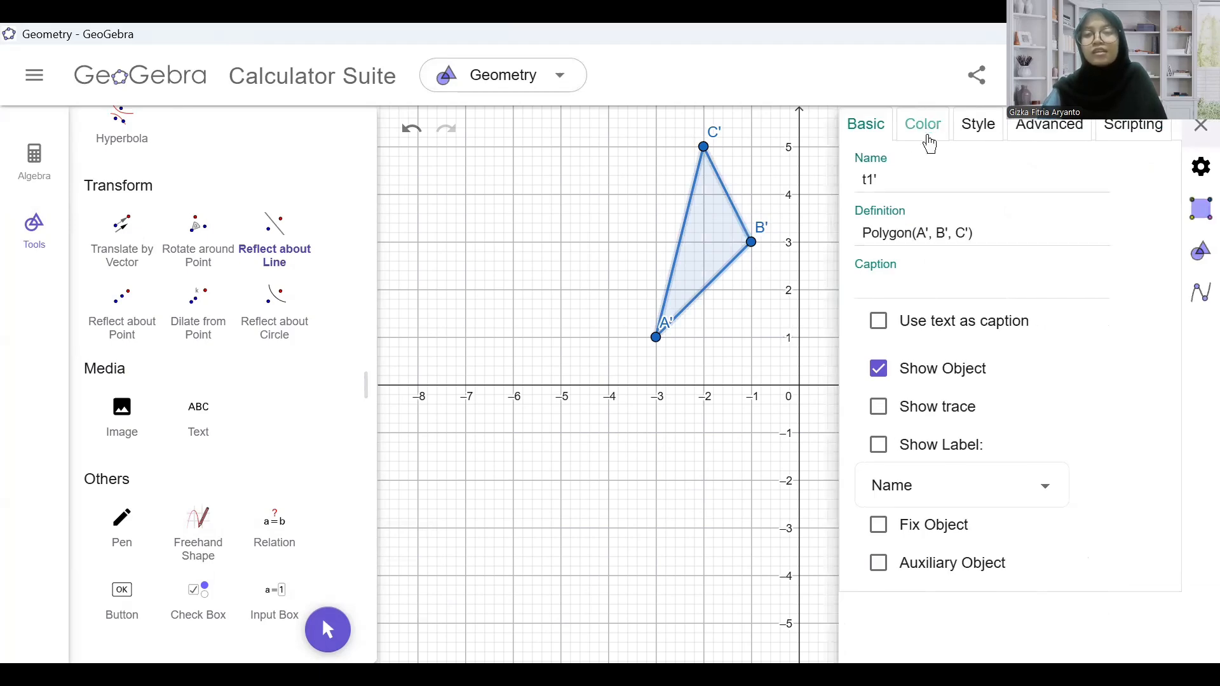
pyautogui.click(931, 133)
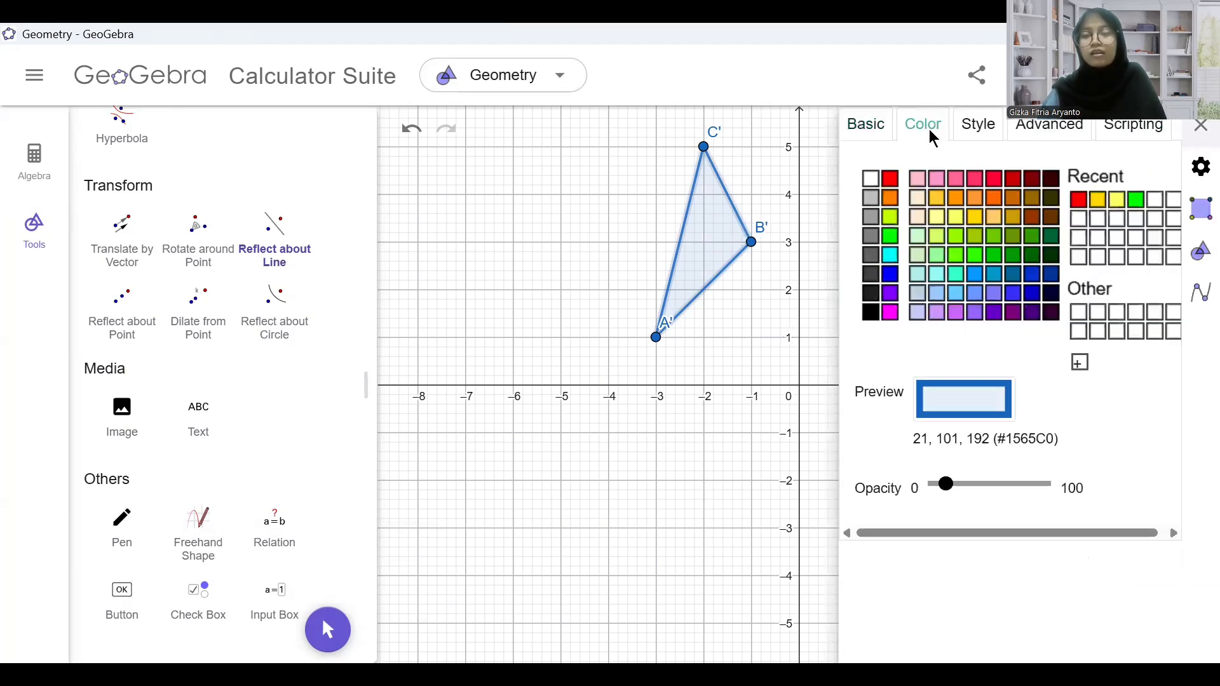
pyautogui.click(891, 237)
pyautogui.click(1201, 125)
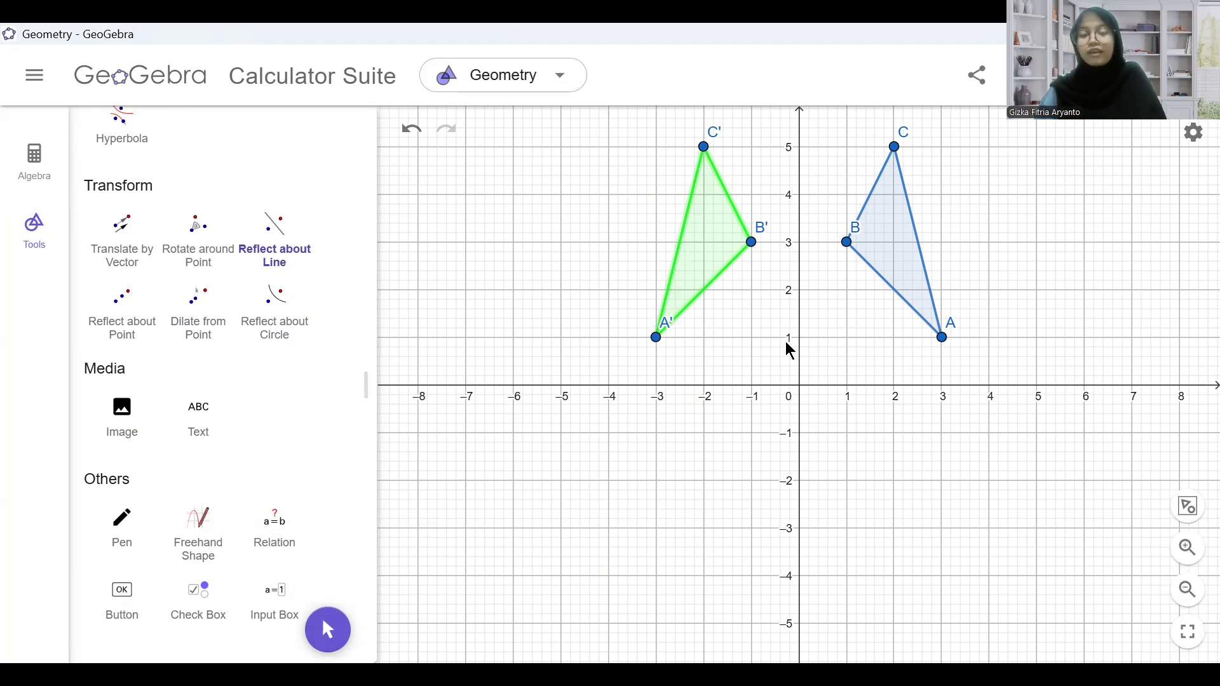
# Step: Annotate with the Pen tool the y-axis distances of A and A' as 3 and of C and C' as 2, marking each span
pyautogui.scroll(-1, 291, 375)
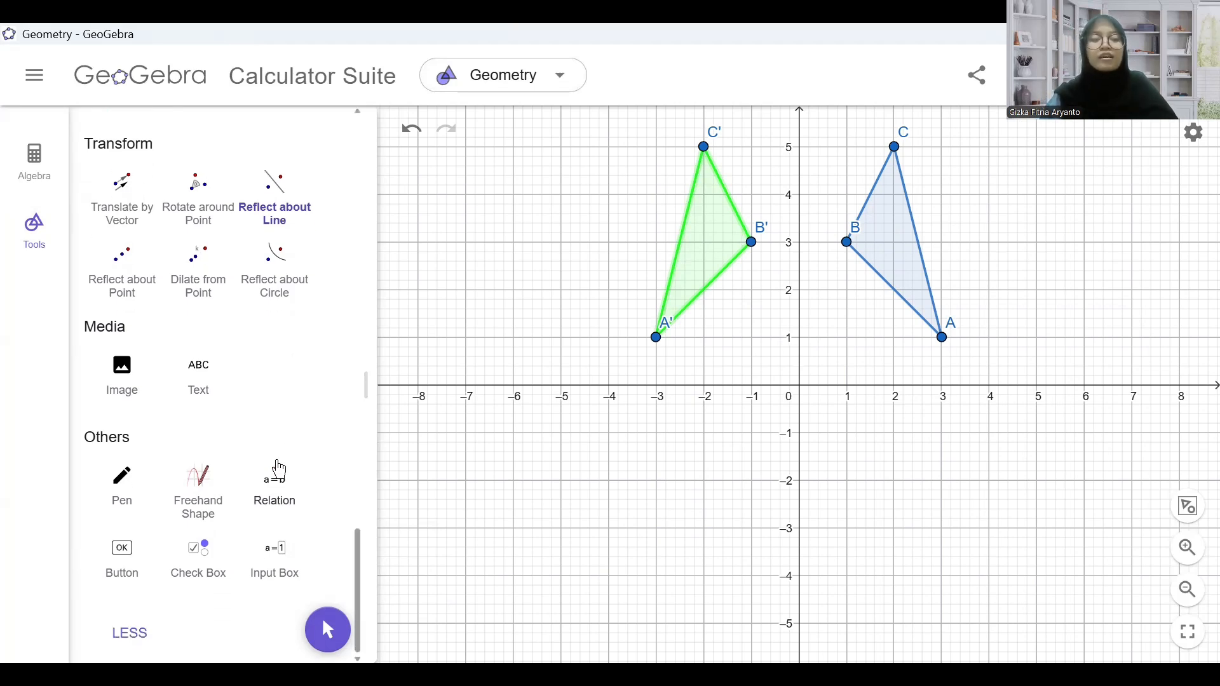
pyautogui.click(118, 476)
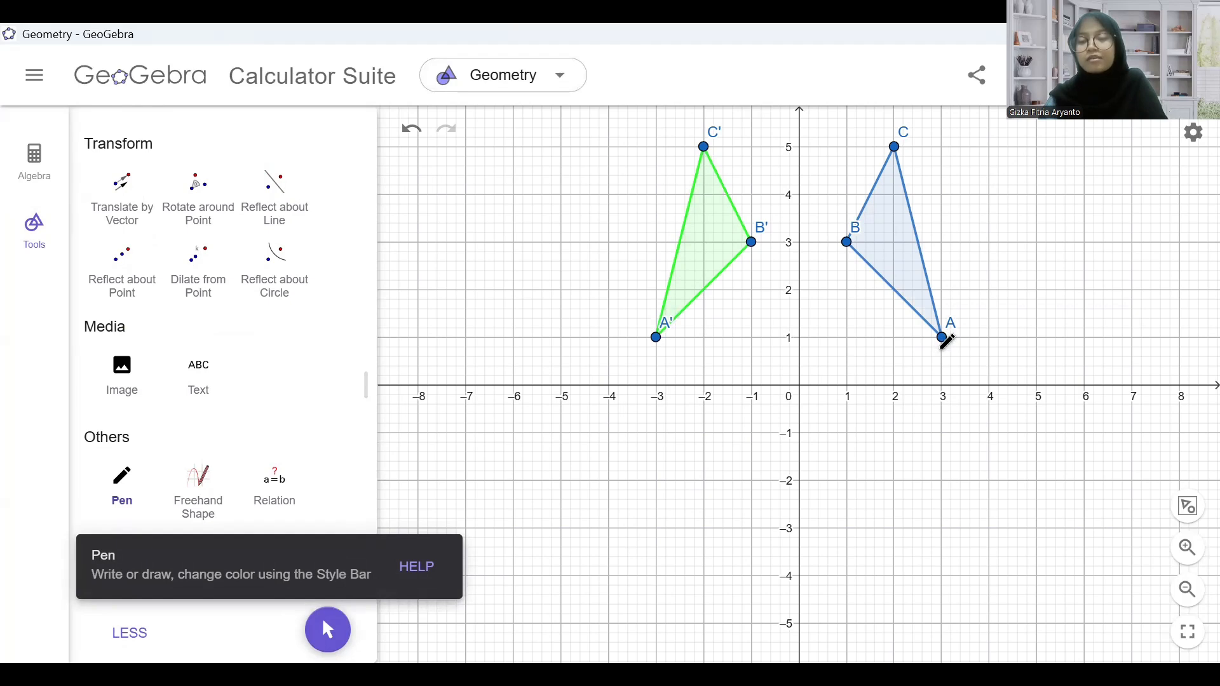
pyautogui.moveTo(942, 346)
pyautogui.mouseDown()
pyautogui.moveTo(941, 357)
pyautogui.moveTo(910, 359)
pyautogui.moveTo(898, 345)
pyautogui.moveTo(798, 344)
pyautogui.moveTo(846, 417)
pyautogui.mouseUp()
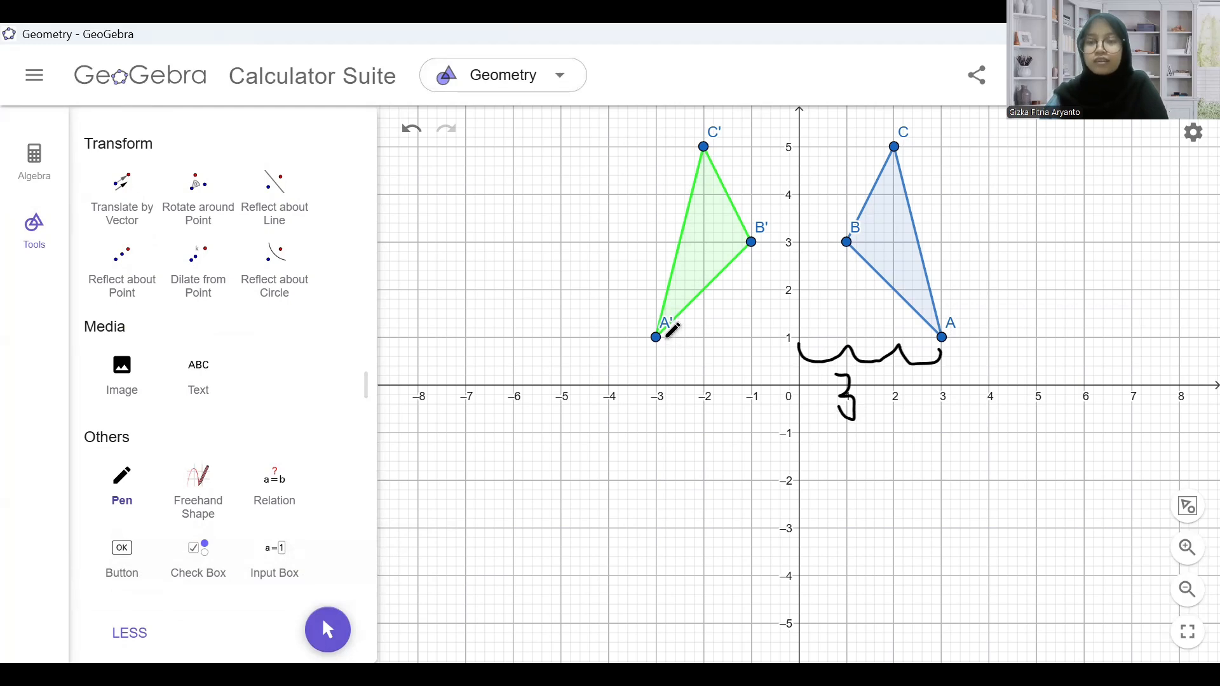
pyautogui.moveTo(654, 347); pyautogui.dragTo(787, 357)
pyautogui.moveTo(731, 385)
pyautogui.mouseDown()
pyautogui.moveTo(745, 405)
pyautogui.moveTo(737, 427)
pyautogui.mouseUp()
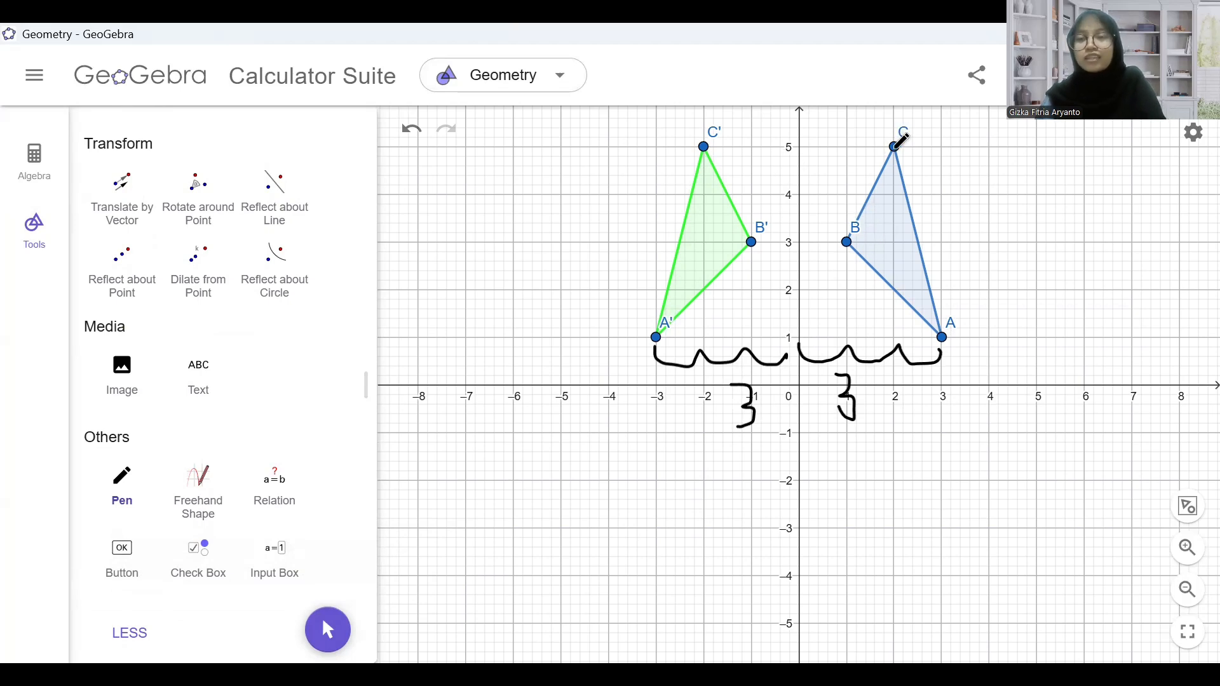
pyautogui.moveTo(892, 144)
pyautogui.mouseDown()
pyautogui.moveTo(875, 136)
pyautogui.moveTo(799, 163)
pyautogui.moveTo(826, 129)
pyautogui.moveTo(822, 145)
pyautogui.mouseUp()
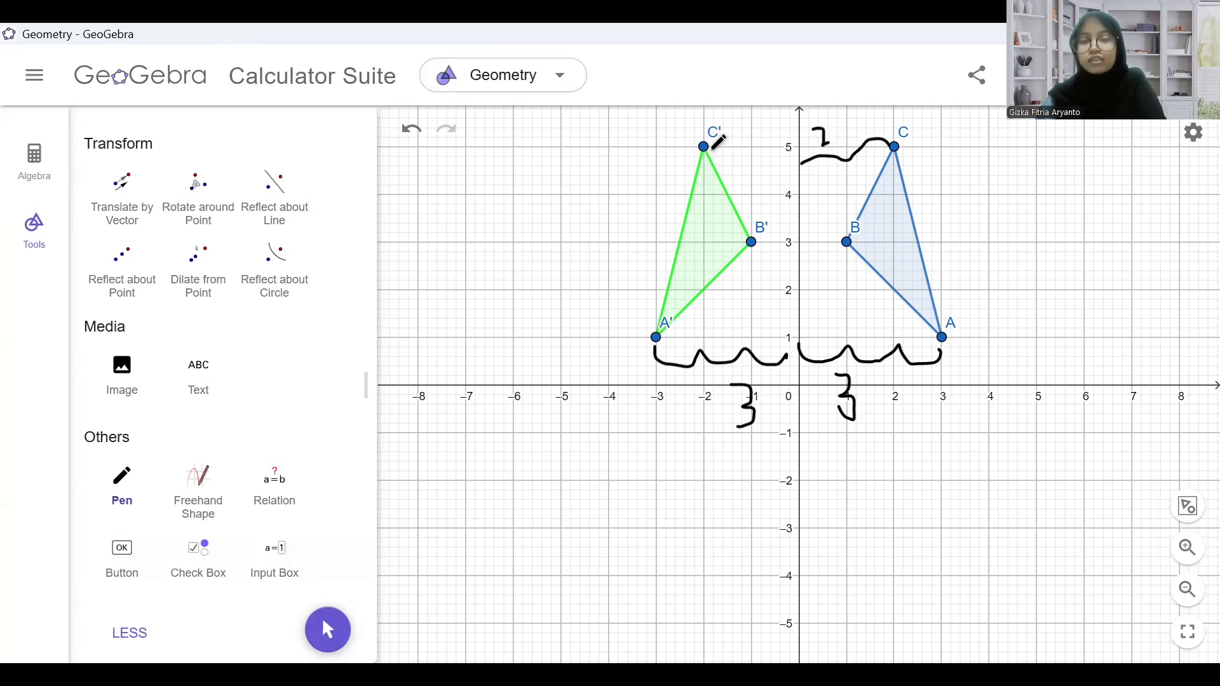
pyautogui.moveTo(705, 147)
pyautogui.mouseDown()
pyautogui.moveTo(725, 129)
pyautogui.moveTo(793, 146)
pyautogui.moveTo(763, 135)
pyautogui.moveTo(773, 130)
pyautogui.mouseUp()
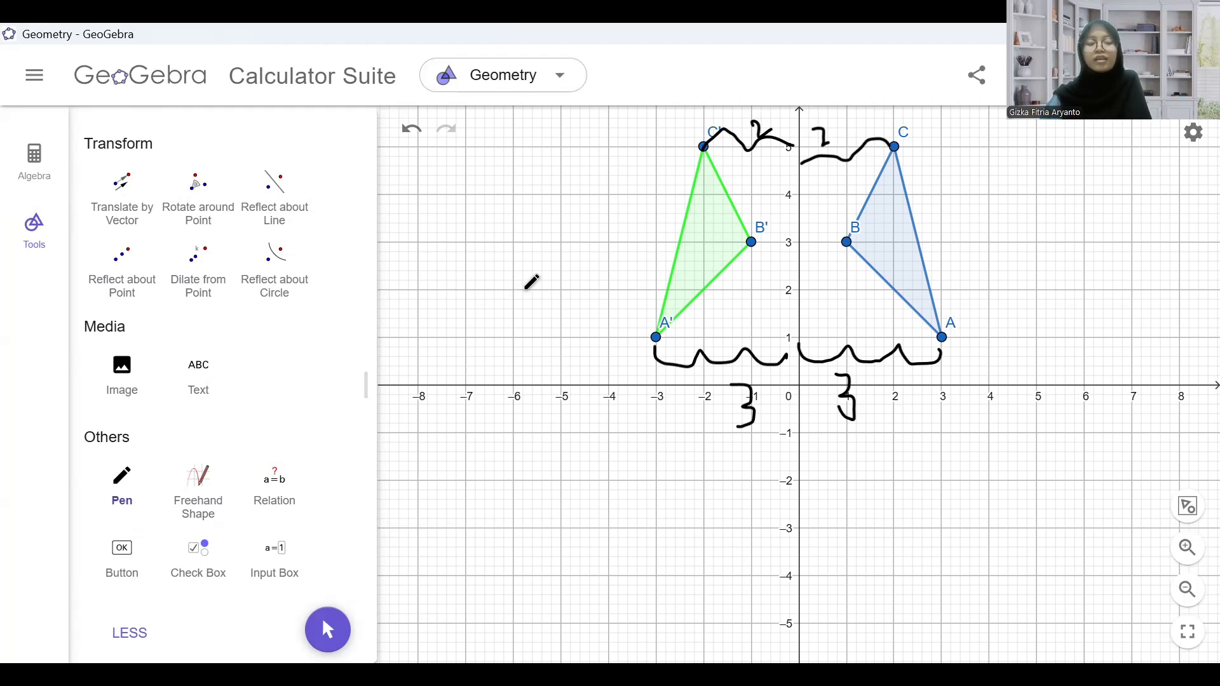
# Step: Undo all handwritten distance annotations, keeping the two triangles
pyautogui.hotkey('ctrl', 'z')
pyautogui.hotkey('ctrl', 'z')
pyautogui.hotkey('ctrl', 'z')
pyautogui.hotkey('ctrl', 'z')
pyautogui.hotkey('ctrl', 'z')
pyautogui.hotkey('ctrl', 'z')
pyautogui.hotkey('ctrl', 'z')
pyautogui.hotkey('ctrl', 'z')
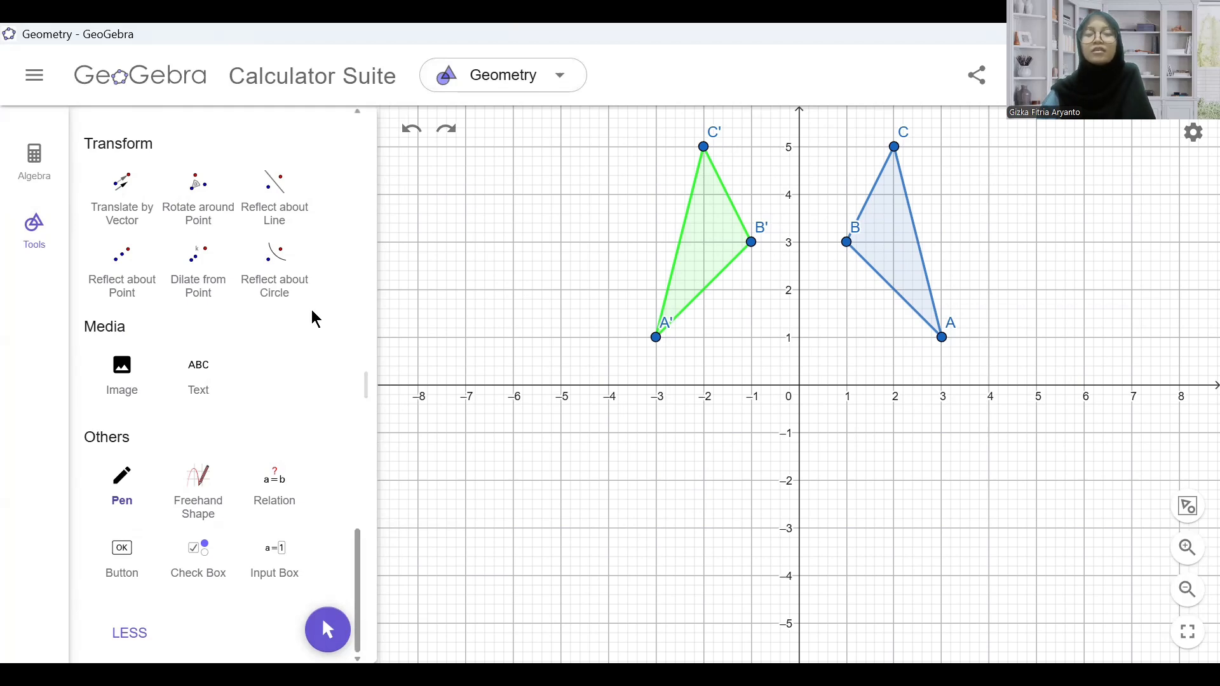
# Step: Reflect the green triangle A'B'C' about the y-axis with the Reflect about Line tool
pyautogui.scroll(15, 312, 310)
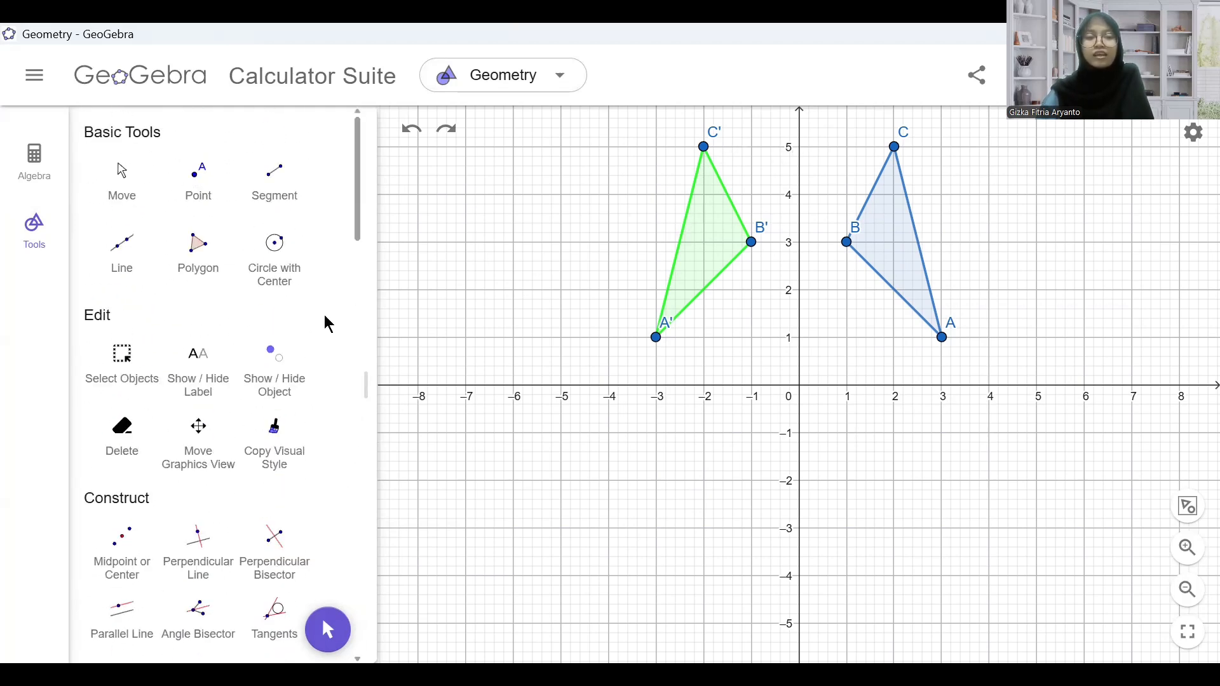
pyautogui.scroll(-10, 325, 317)
pyautogui.scroll(-10, 323, 312)
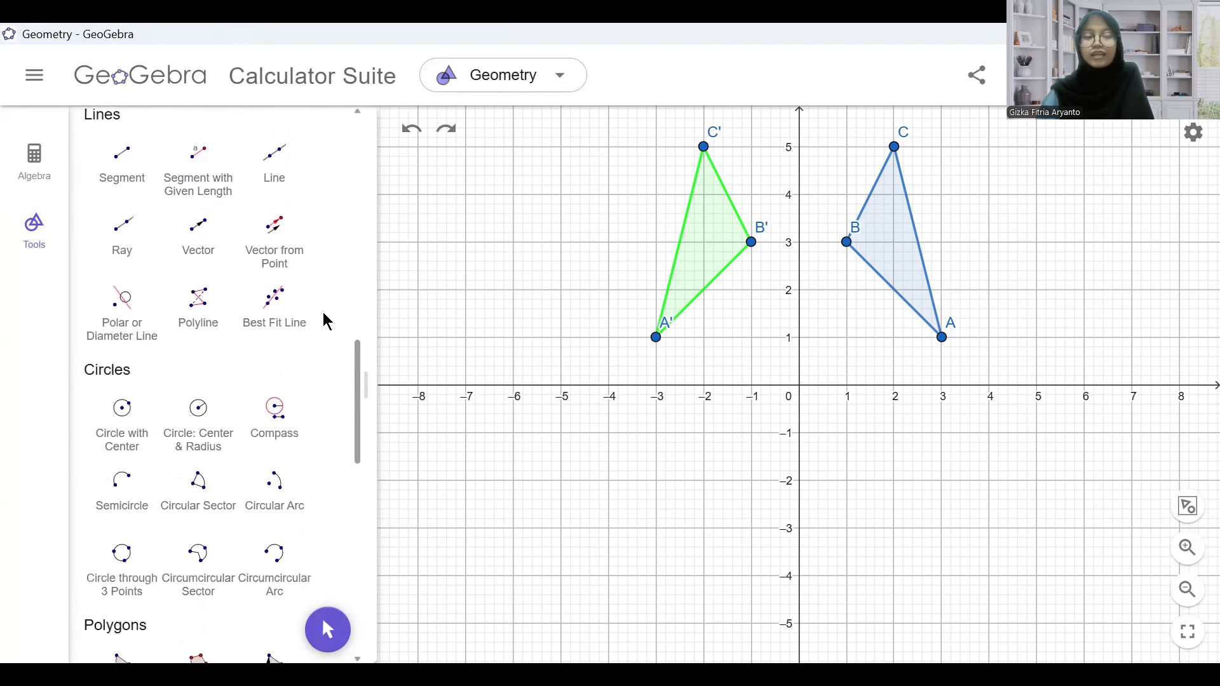
pyautogui.scroll(-2, 323, 312)
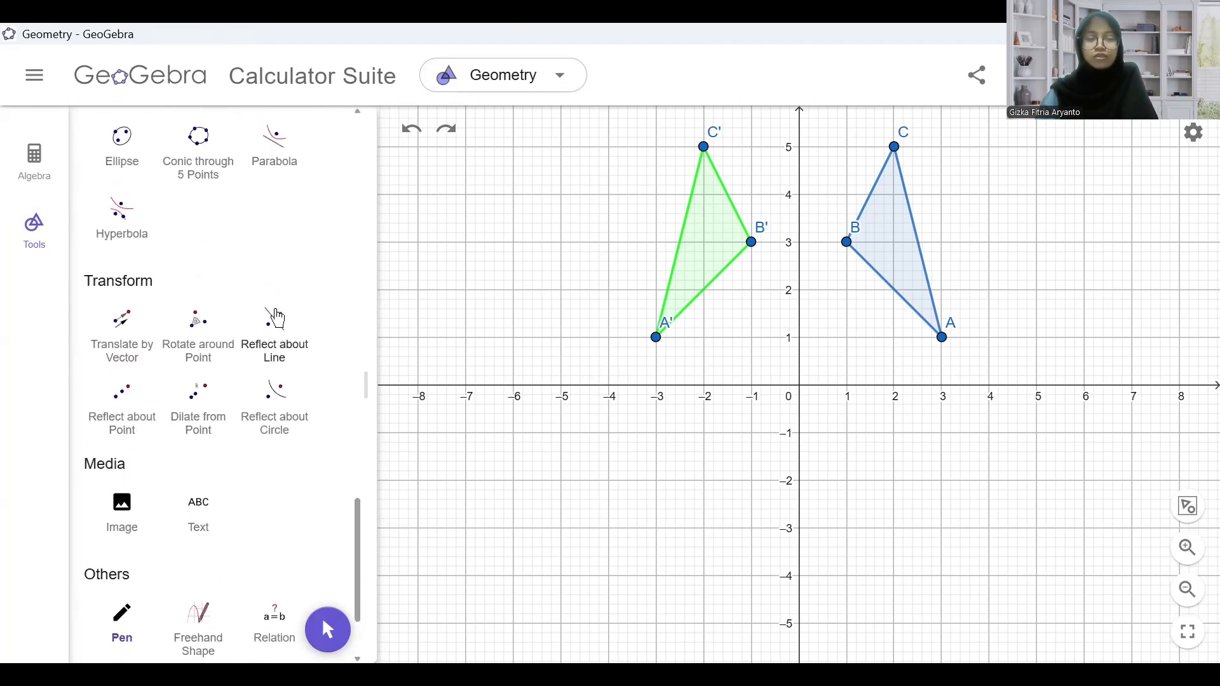
pyautogui.click(272, 327)
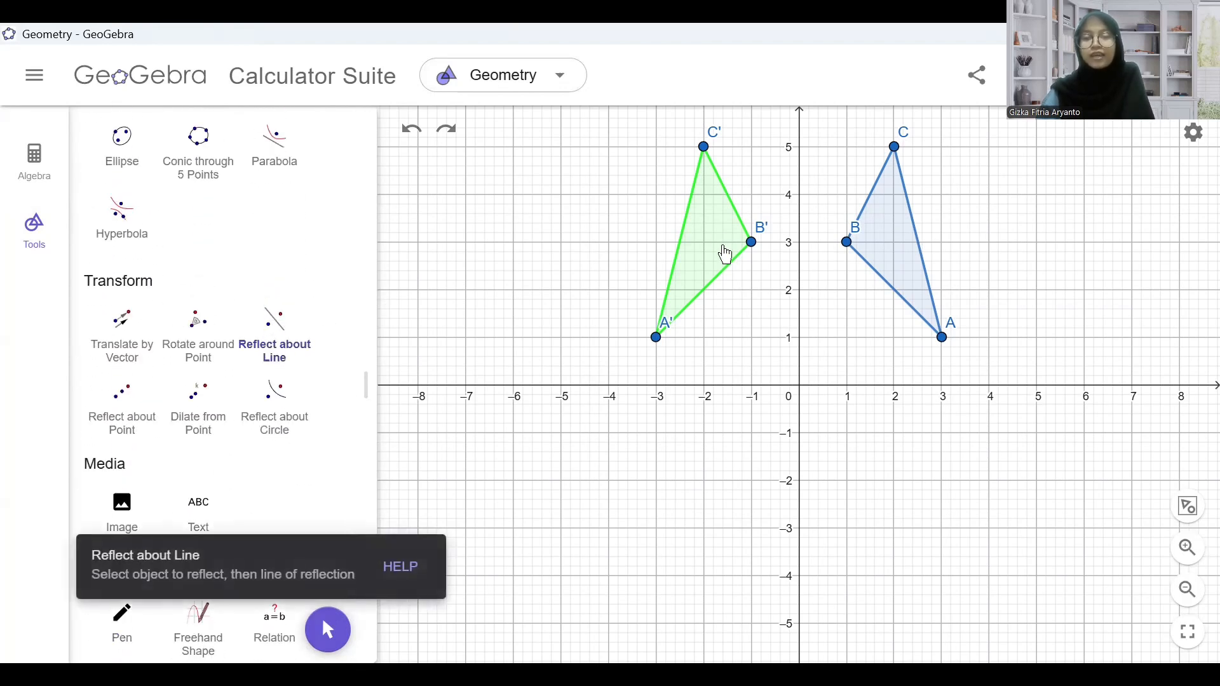
pyautogui.click(800, 268)
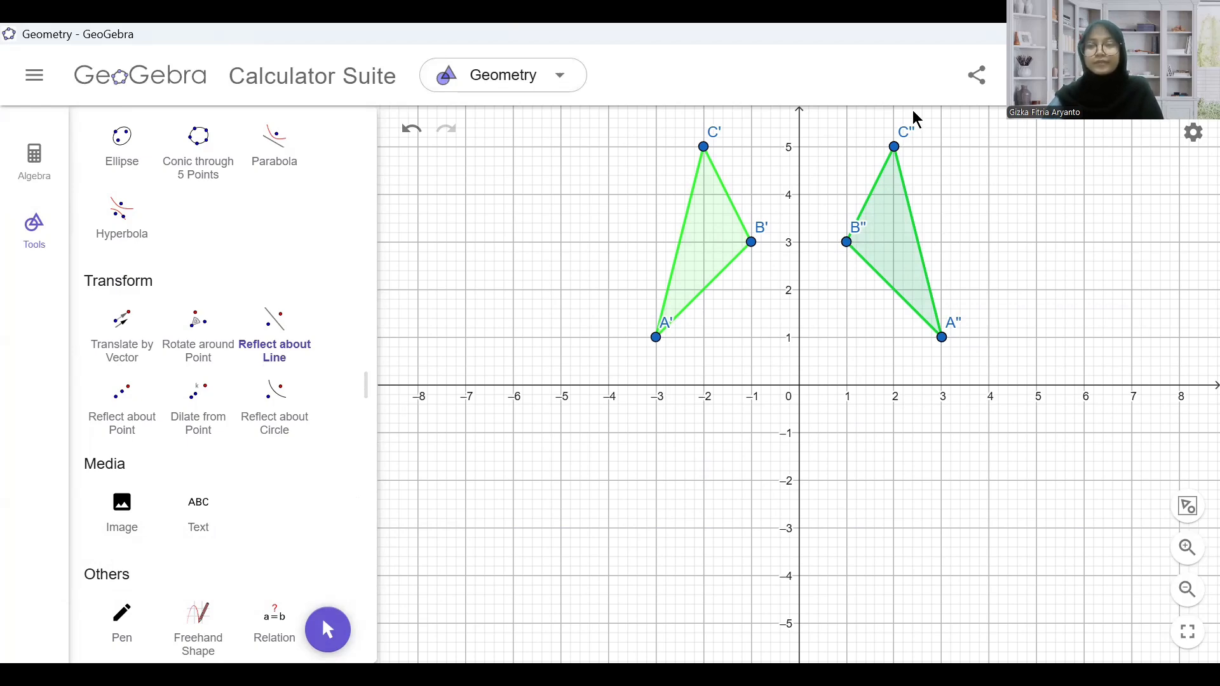
# Step: Switch to the presentation slide with the table summarising the reflection rules
pyautogui.hotkey('alt', 'Tab')
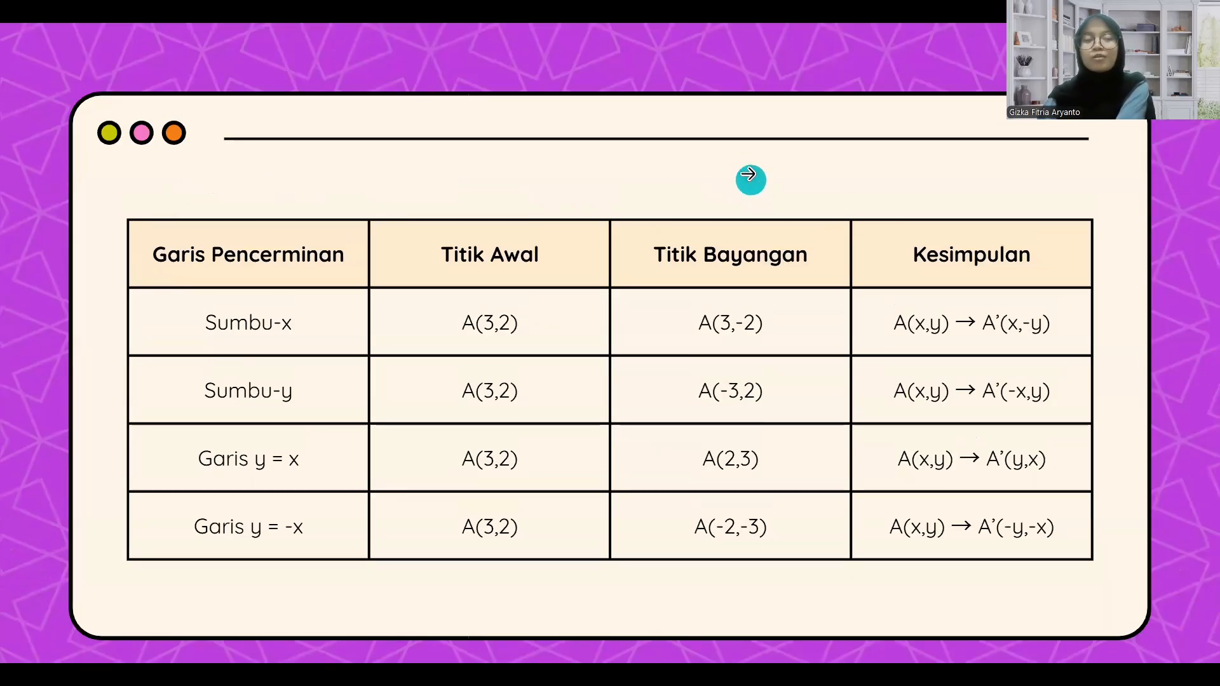